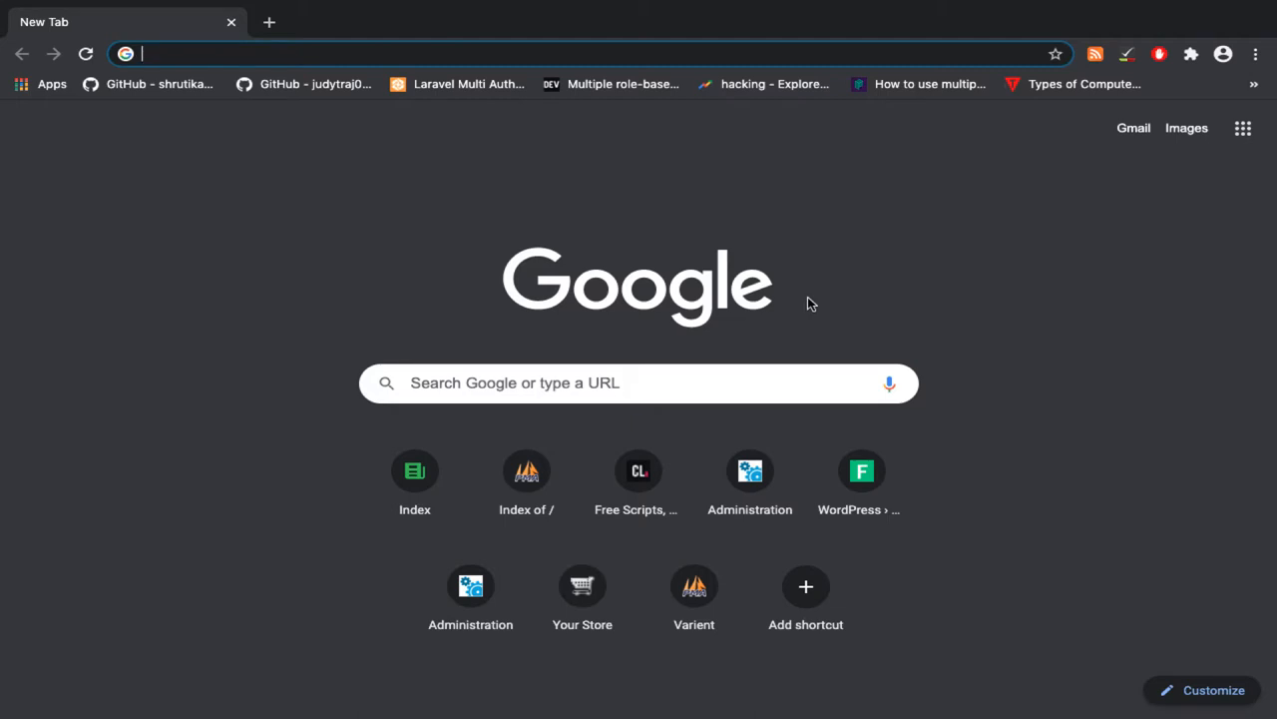
type("t")
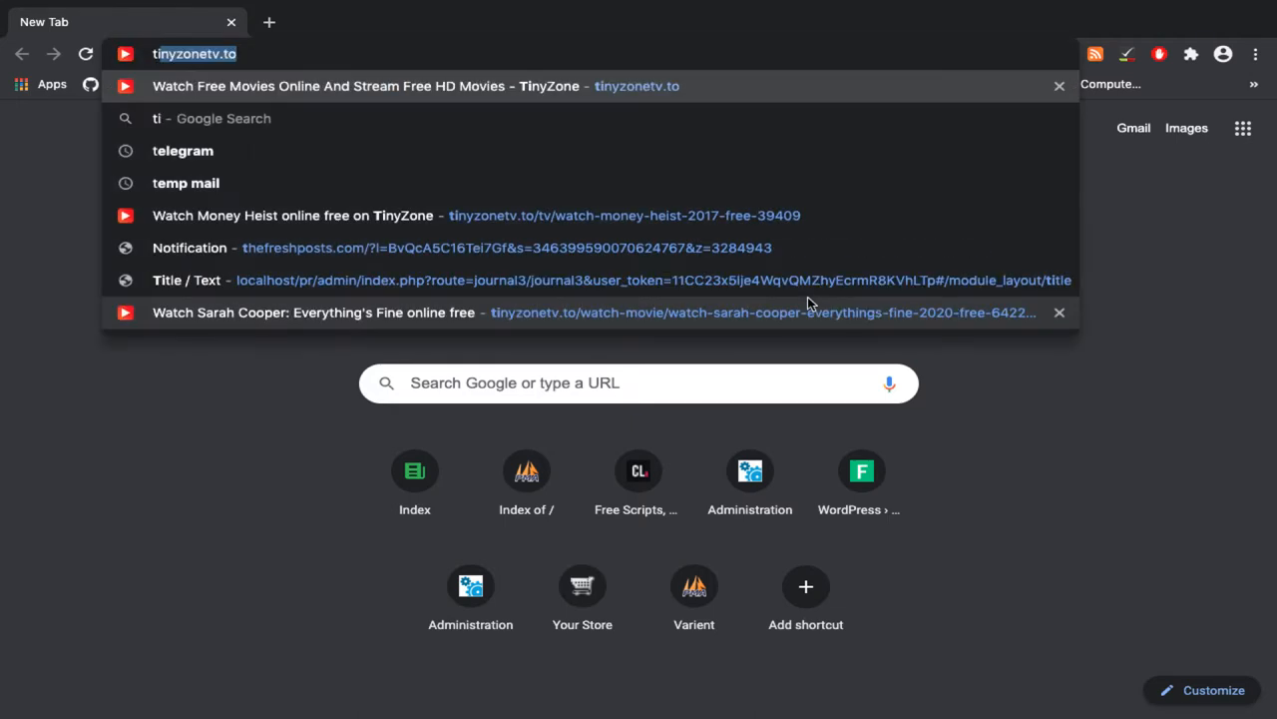
type("iny")
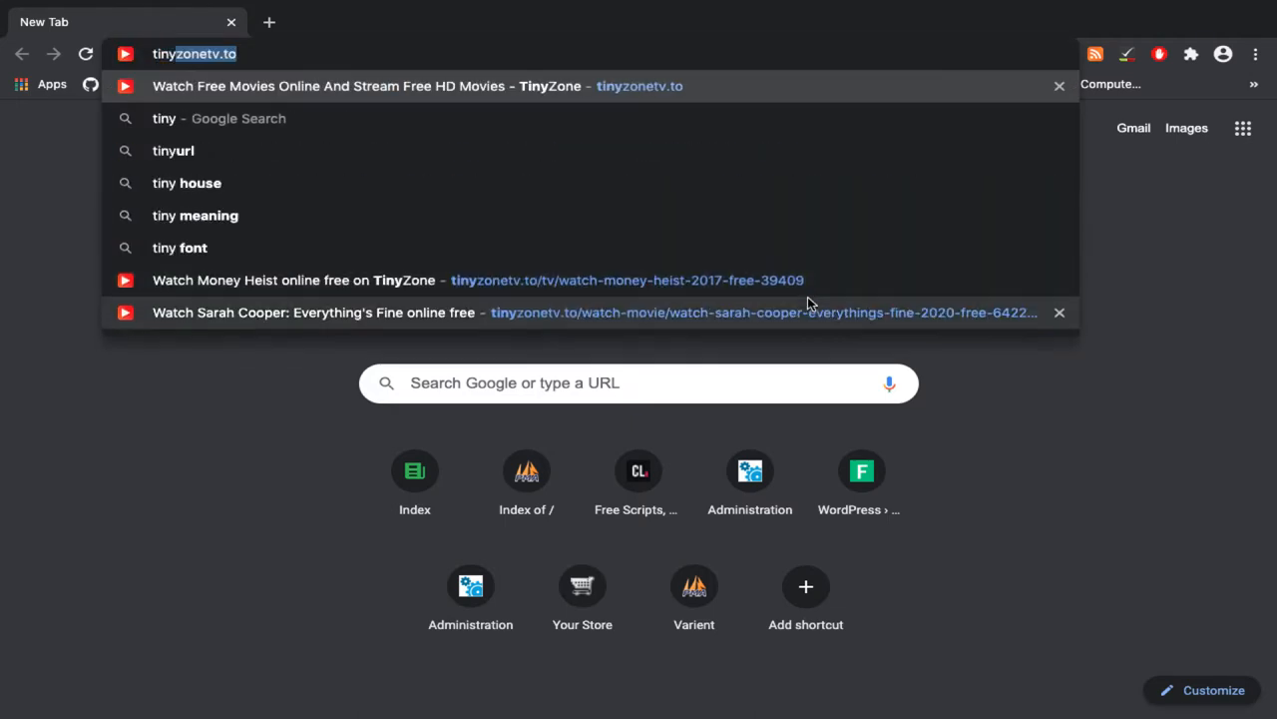
type("zone")
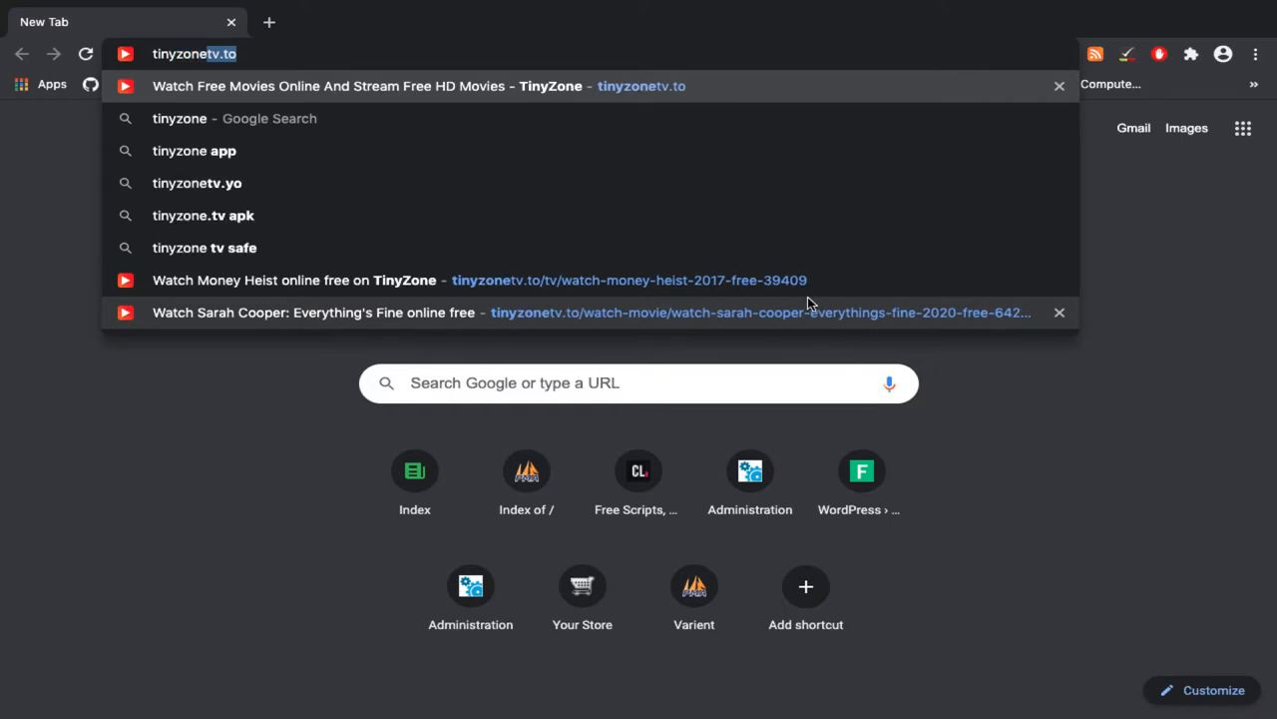
type("tv.to")
- Load the TinyZone website and toggle the sidebar navigation panel closed and open again
key("Return")
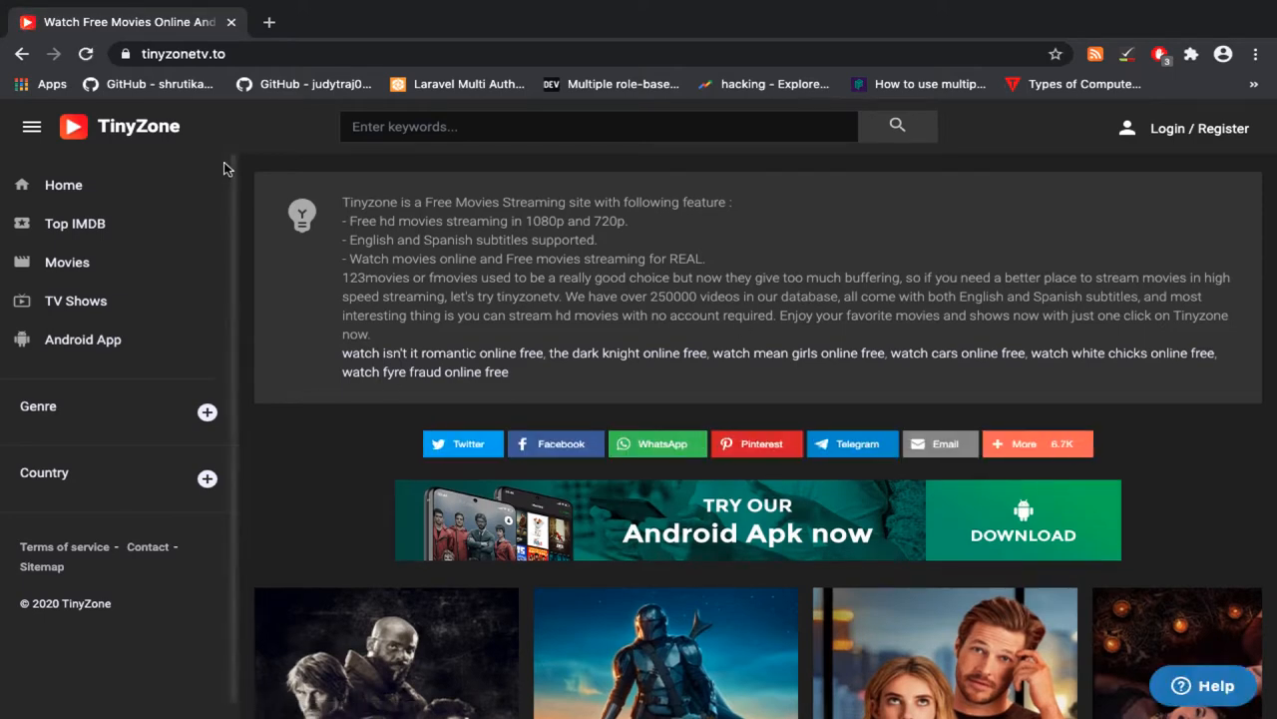
left_click(31, 136)
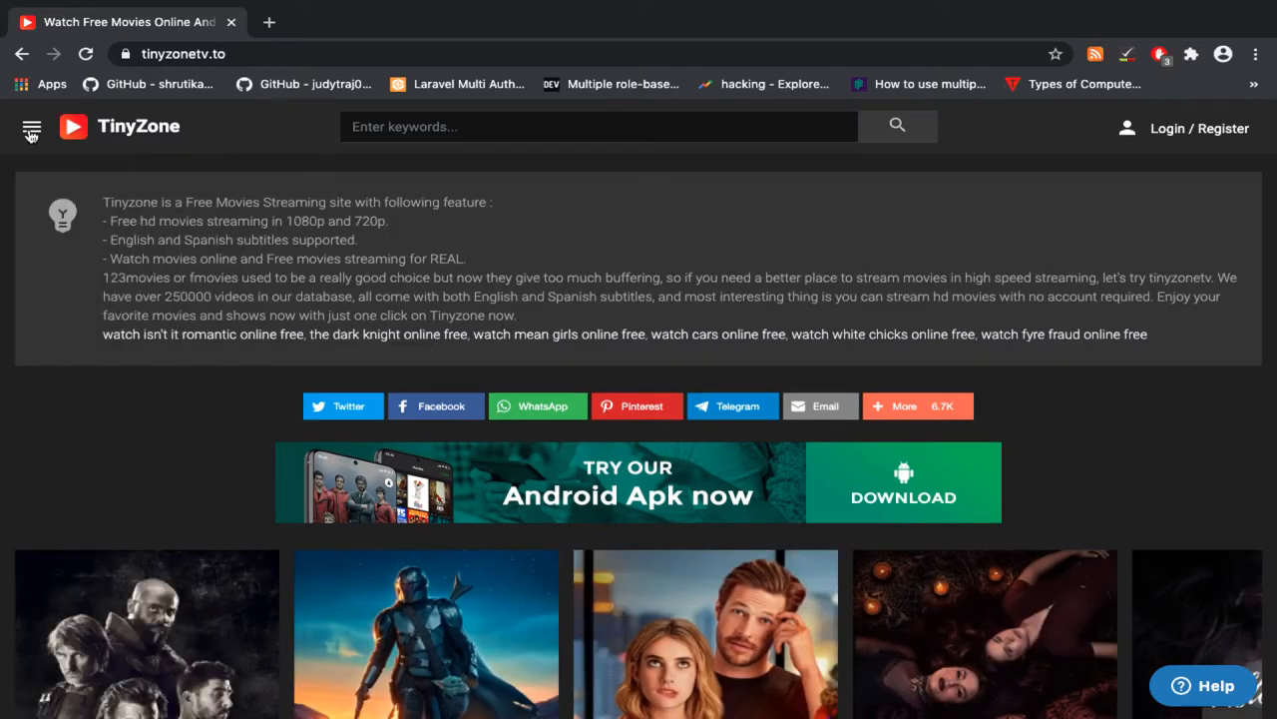
left_click(31, 136)
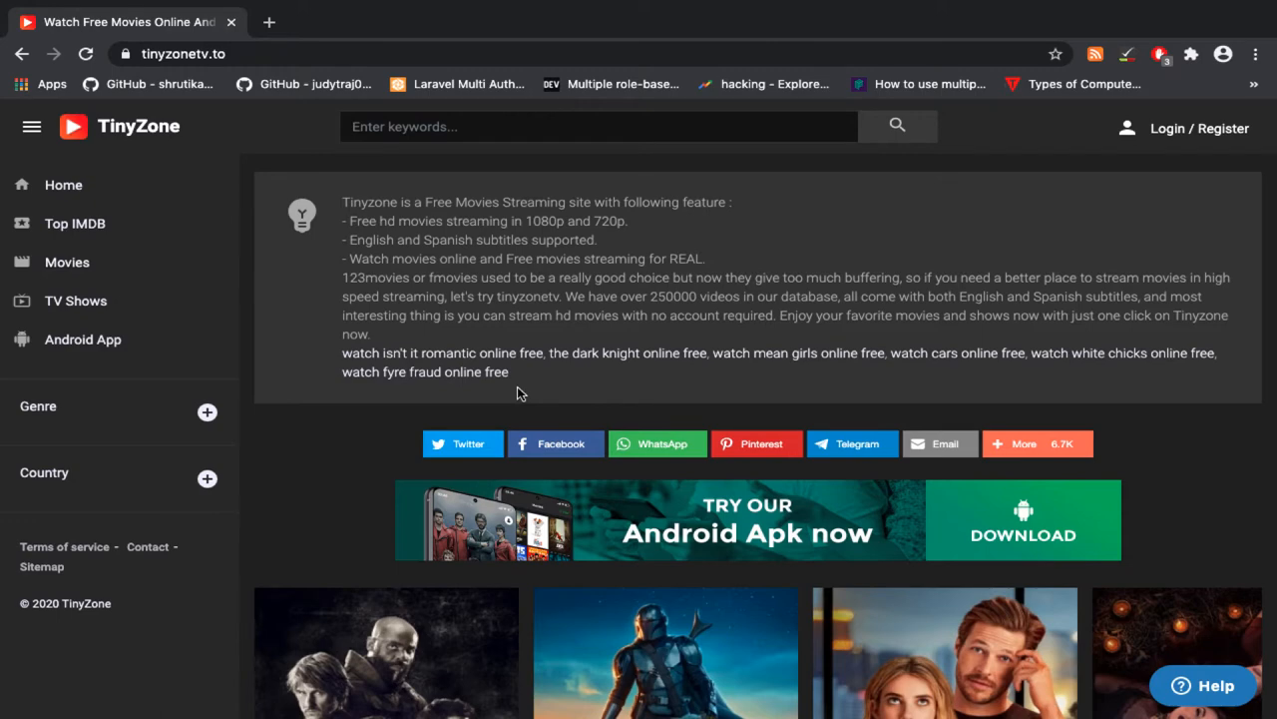
scroll(517, 392, "down", 3)
scroll(517, 392, "down", 1)
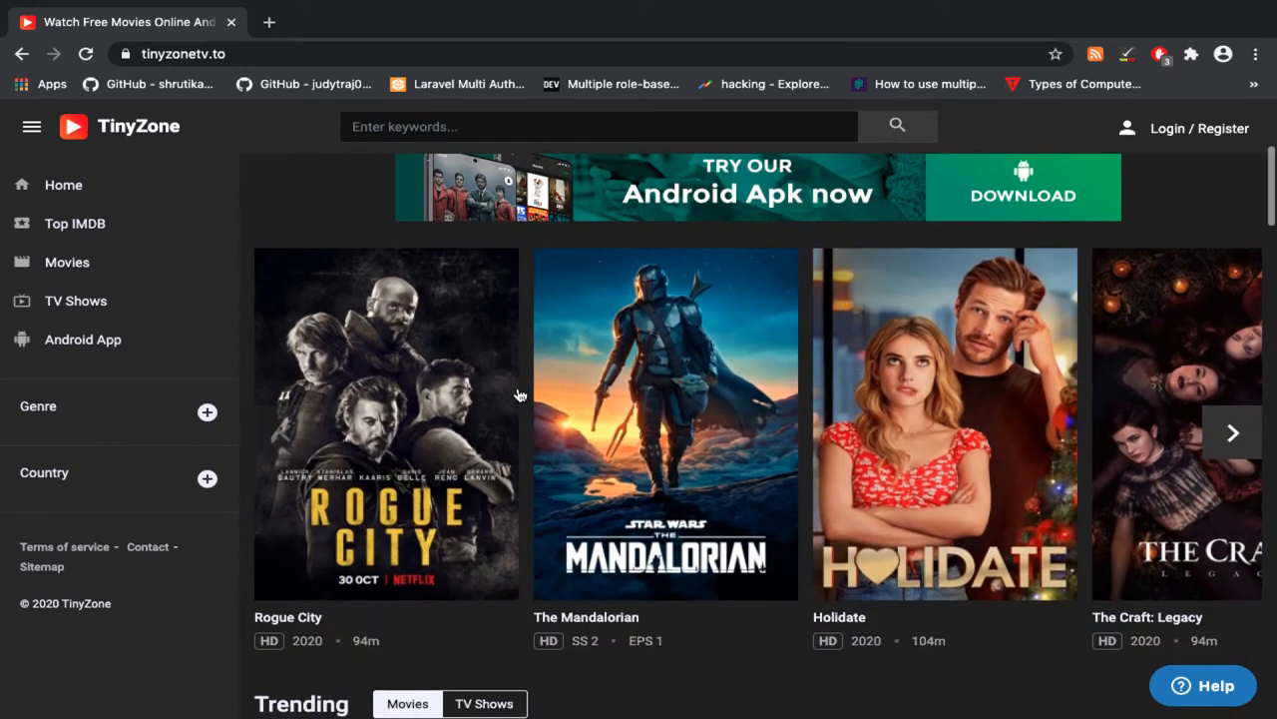
scroll(517, 392, "down", 2)
scroll(517, 392, "down", 1)
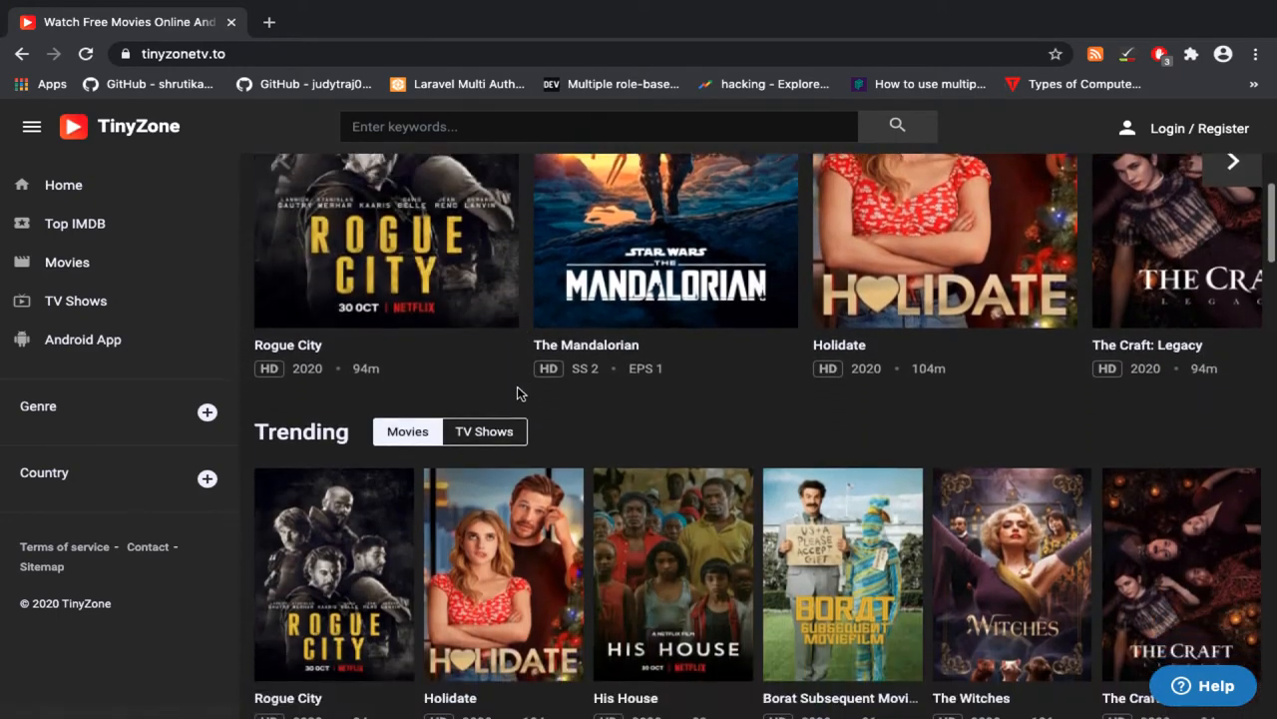
- Switch the Trending section to TV Shows, then back to Movies
left_click(490, 415)
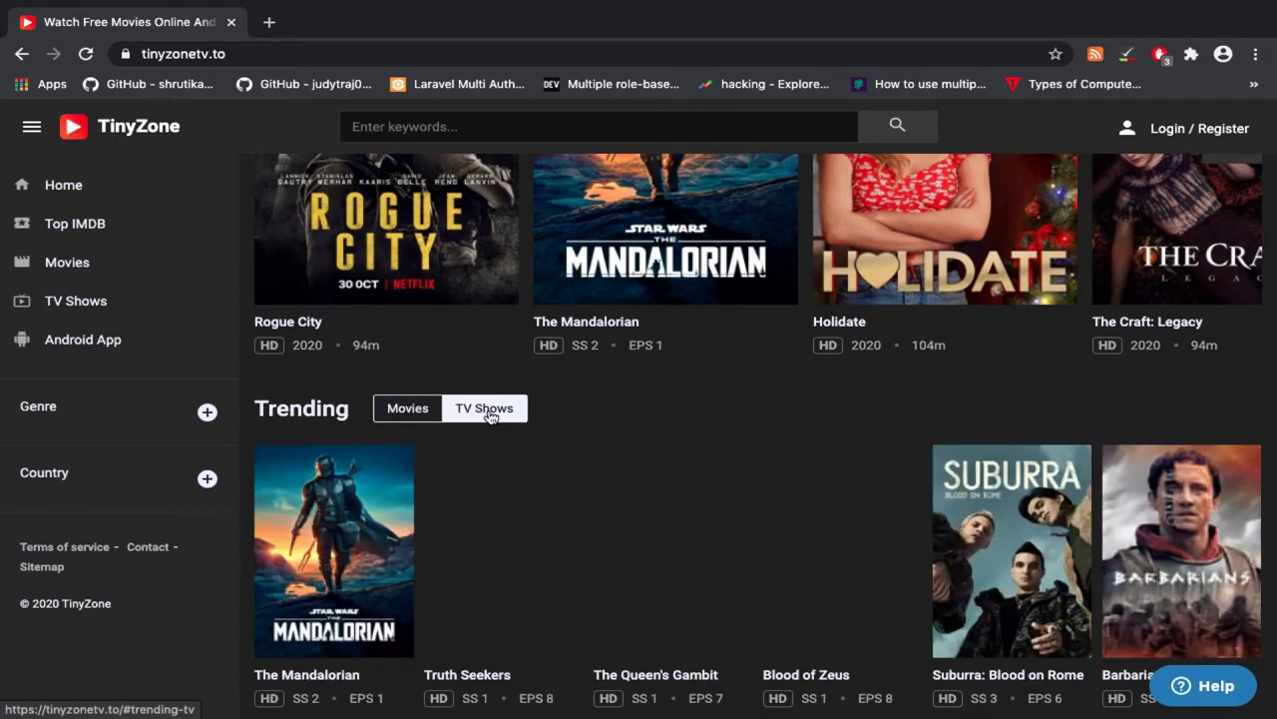
left_click(389, 417)
scroll(499, 448, "down", 1)
scroll(499, 449, "down", 3)
scroll(496, 499, "down", 3)
scroll(496, 499, "down", 1)
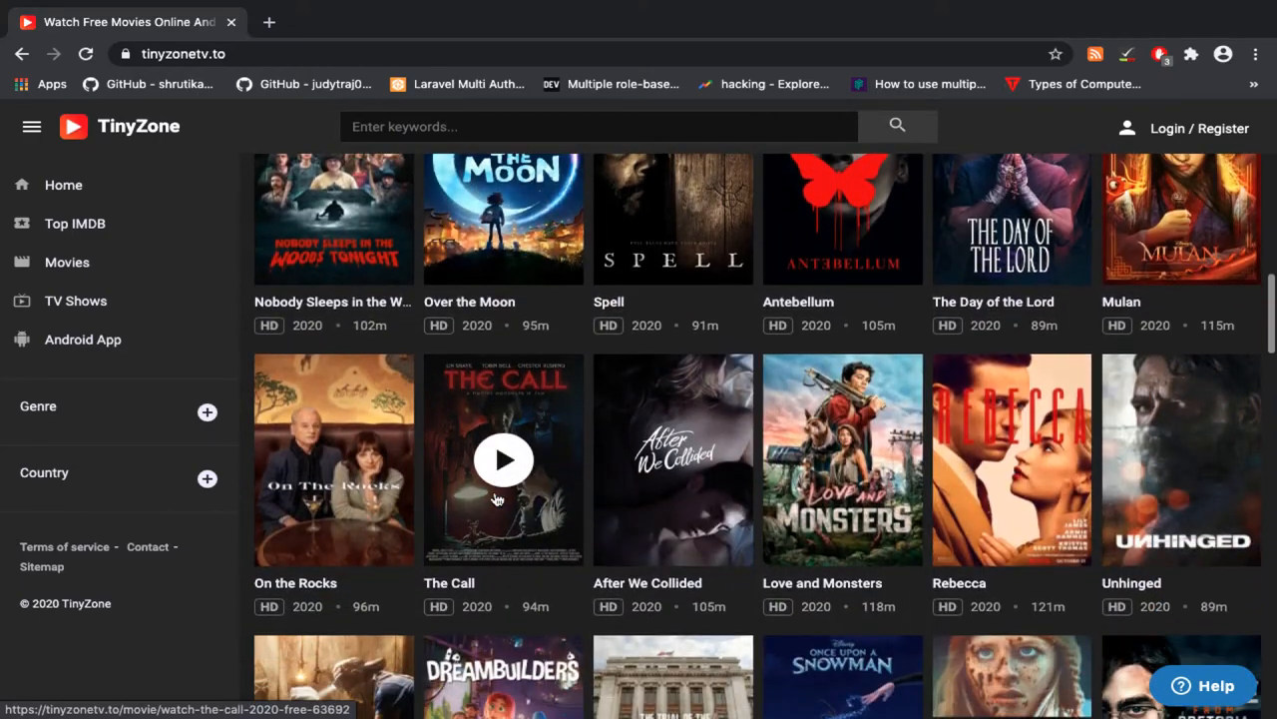
scroll(496, 499, "down", 1)
scroll(496, 499, "down", 2)
scroll(496, 499, "down", 1)
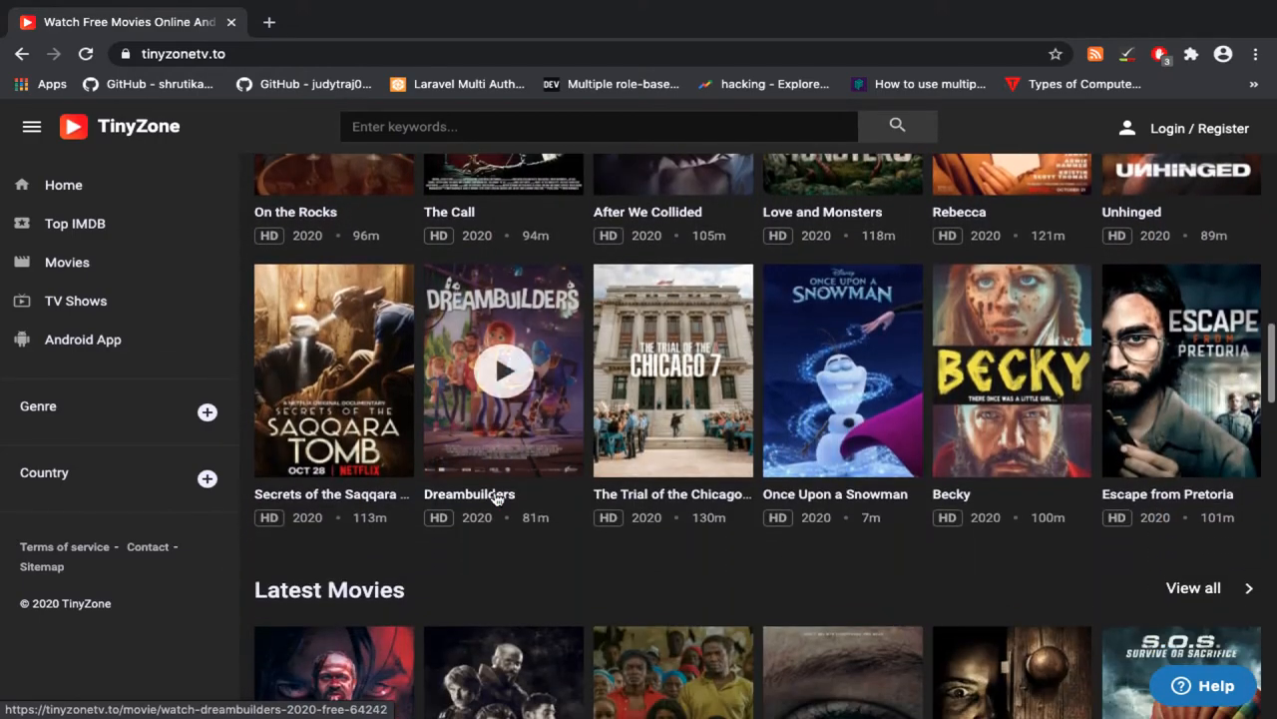
scroll(496, 499, "down", 1)
scroll(496, 499, "down", 2)
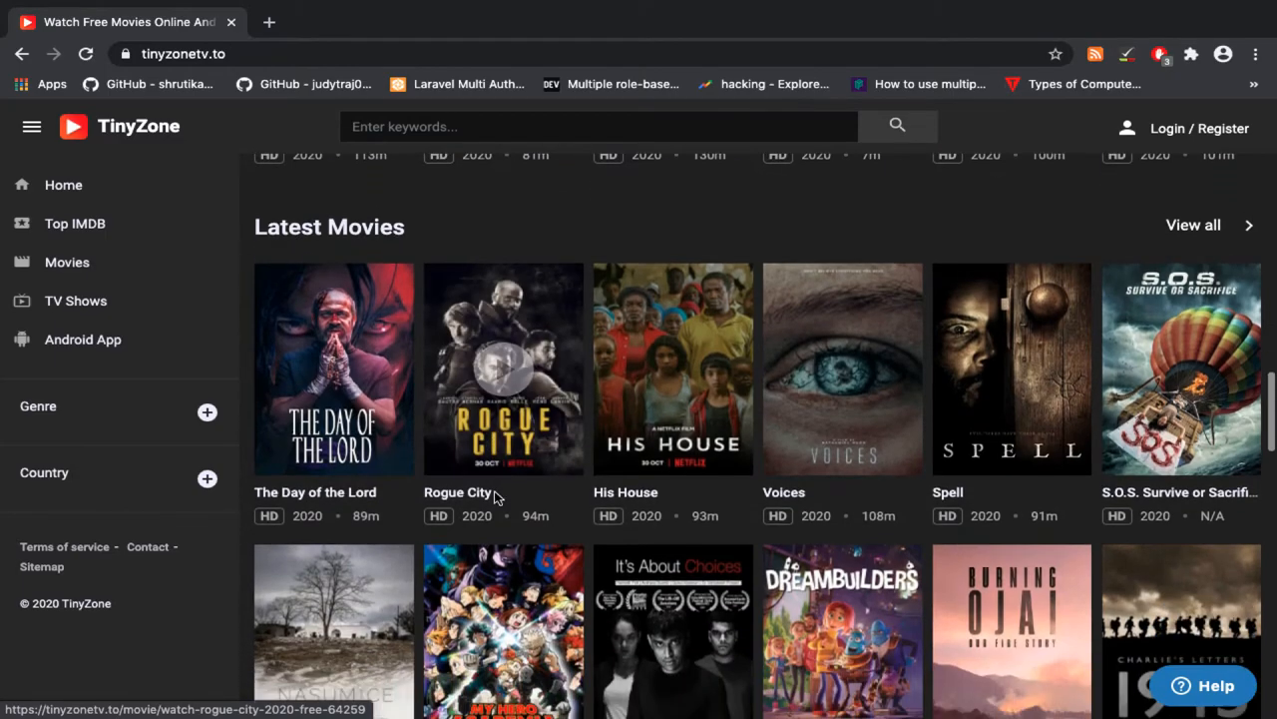
scroll(496, 499, "down", 2)
scroll(494, 496, "down", 2)
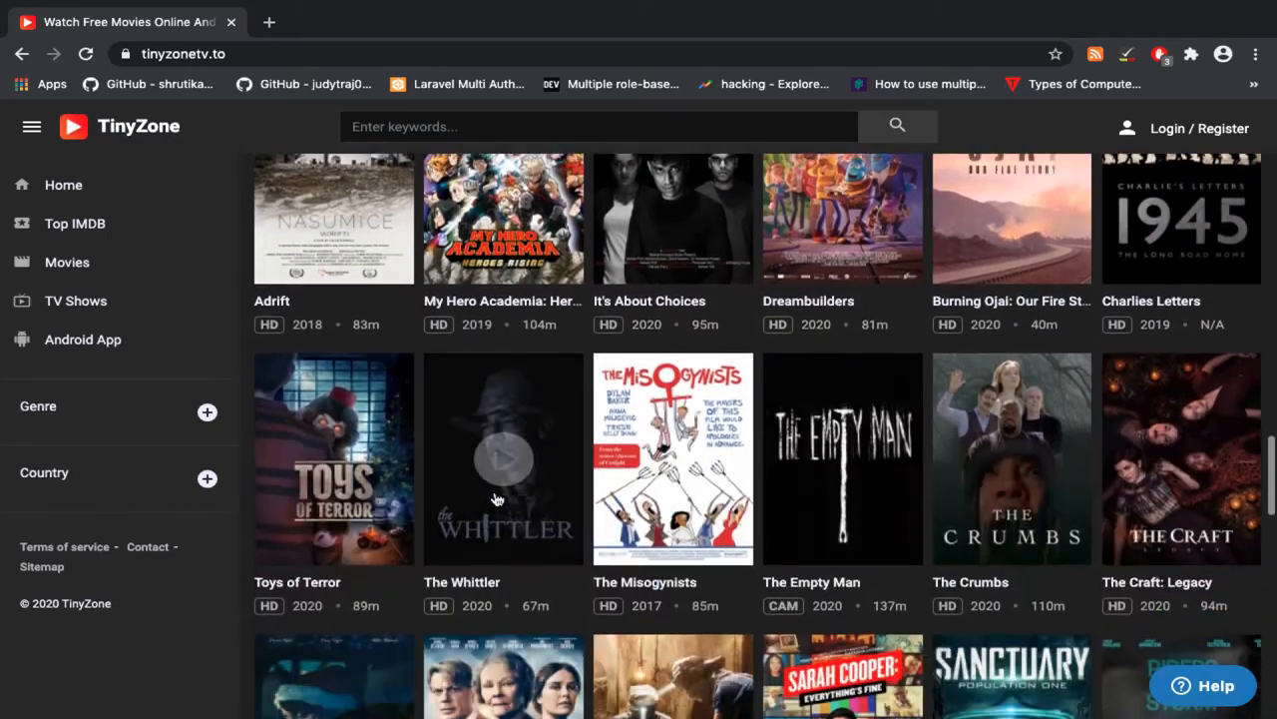
scroll(494, 496, "down", 3)
scroll(494, 496, "down", 1)
scroll(496, 496, "down", 1)
scroll(496, 496, "down", 6)
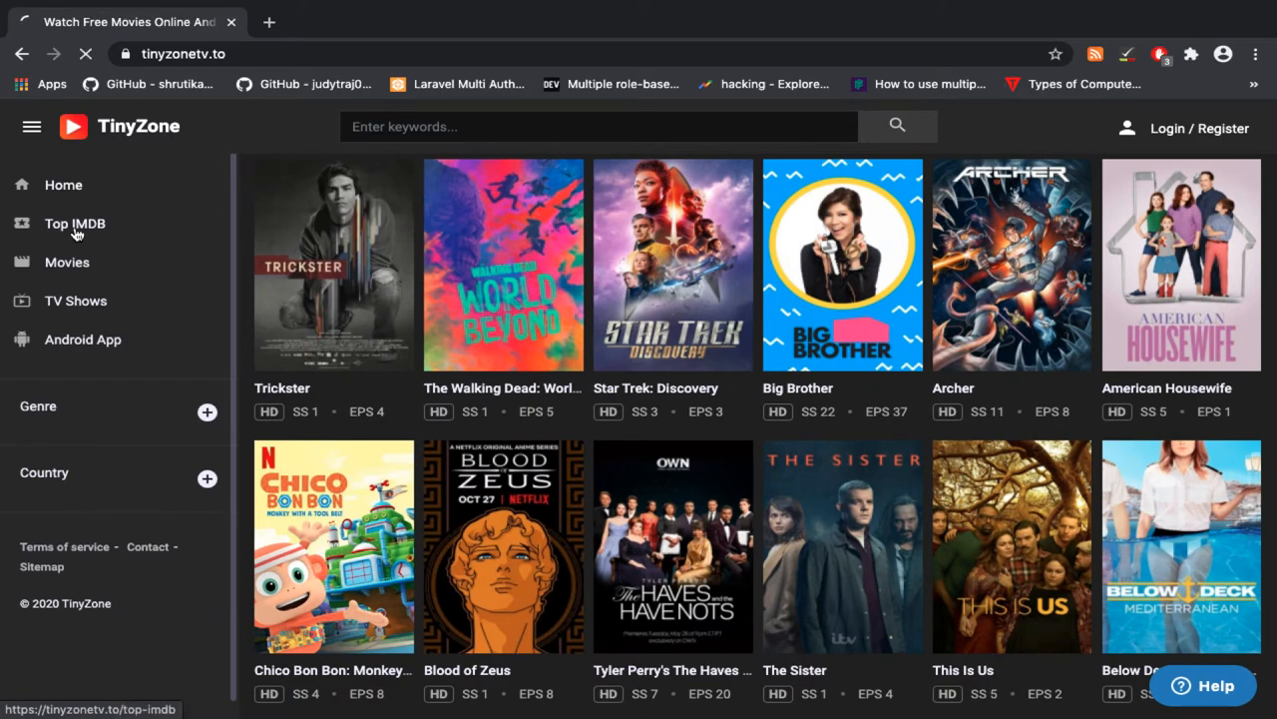
- Go to the Top IMDB rated titles page from the sidebar
left_click(75, 232)
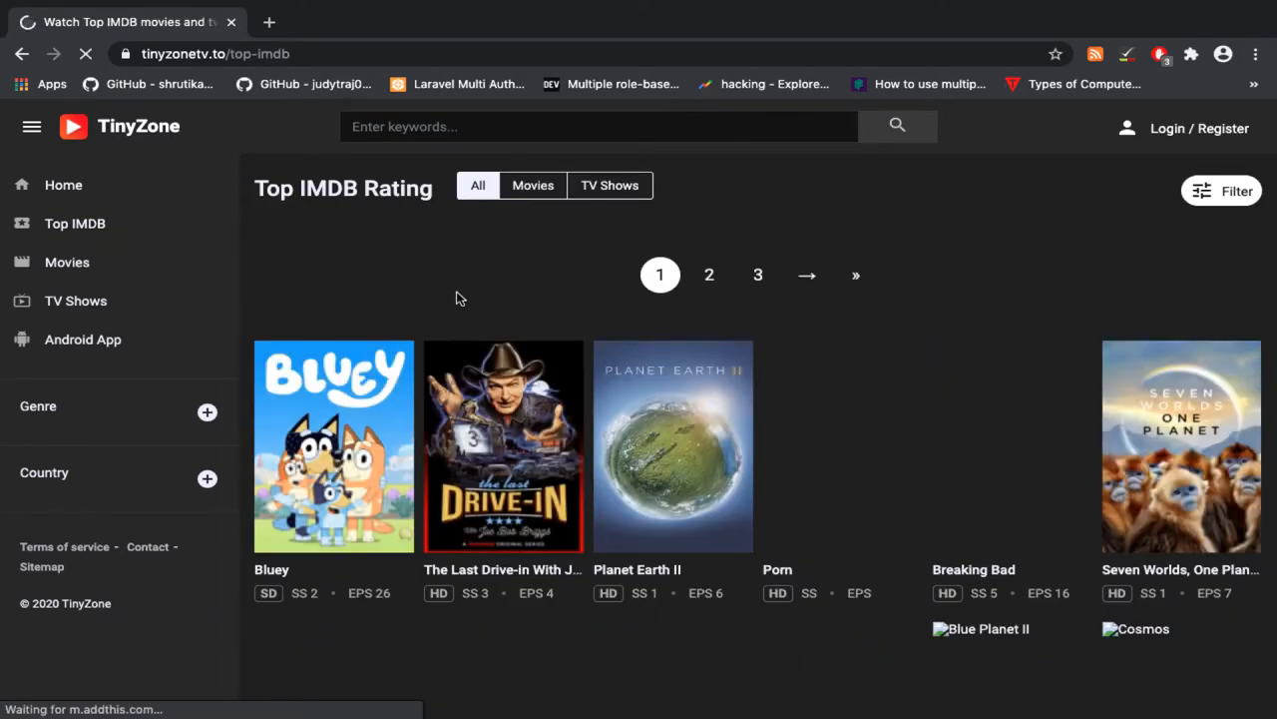
scroll(873, 556, "down", 1)
scroll(873, 557, "down", 2)
scroll(874, 557, "down", 2)
scroll(873, 557, "down", 2)
scroll(873, 557, "down", 2)
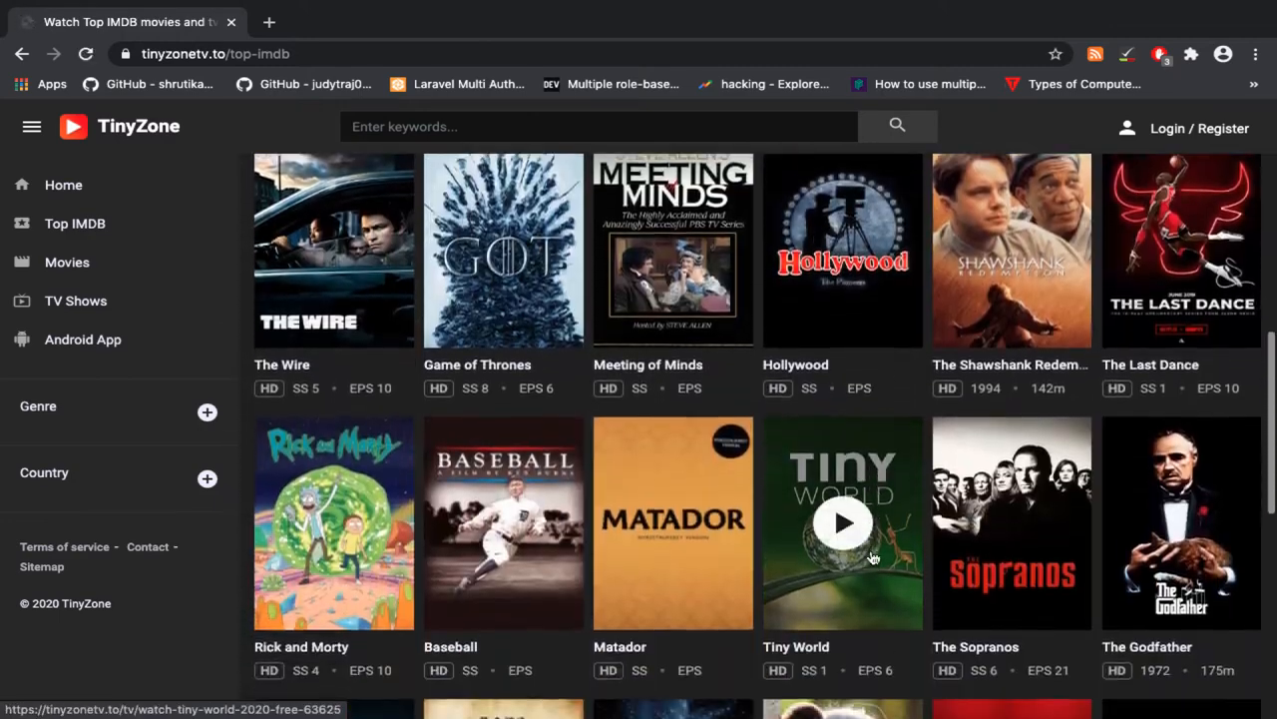
scroll(869, 550, "down", 1)
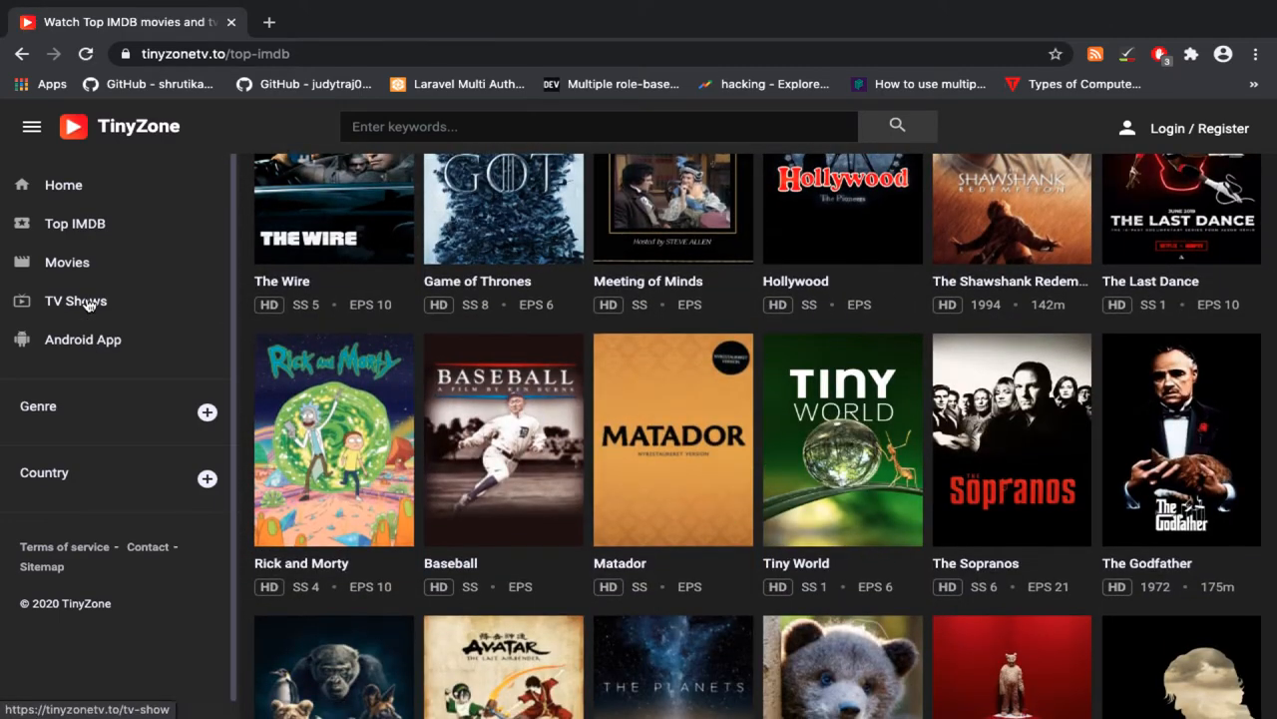
- Go to the Popular Movies listing from the sidebar
left_click(72, 272)
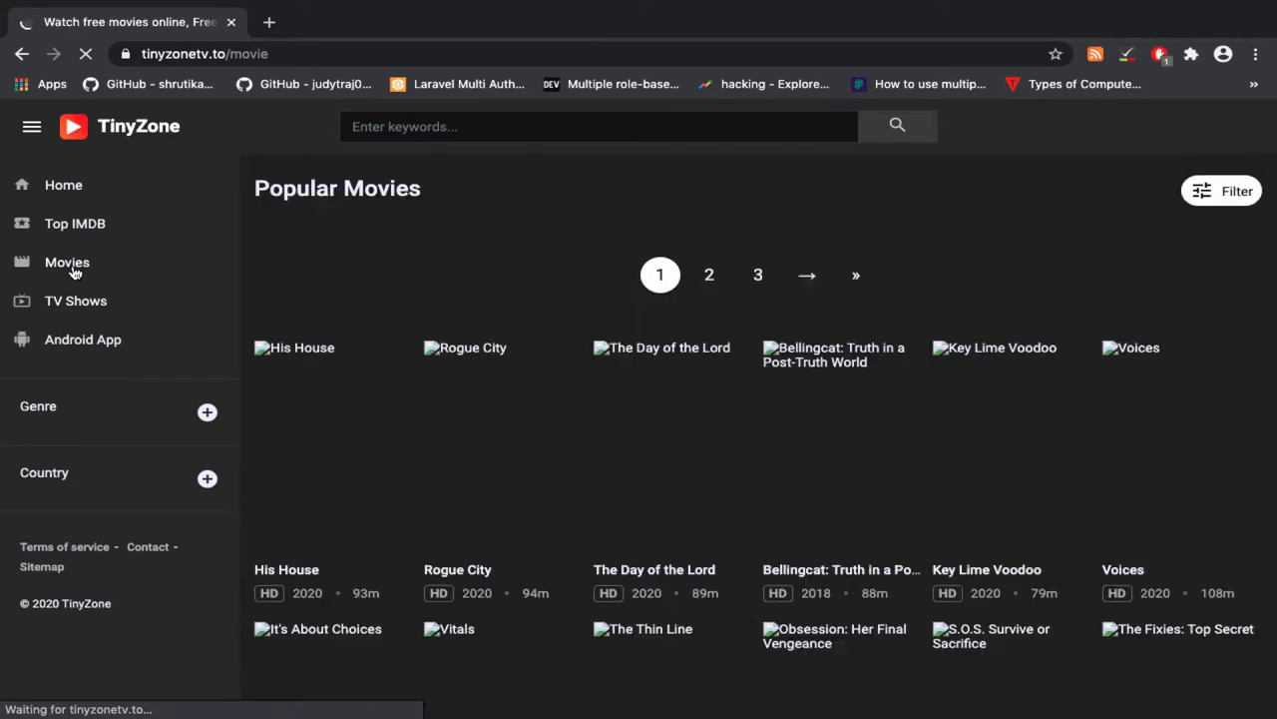
scroll(629, 469, "down", 2)
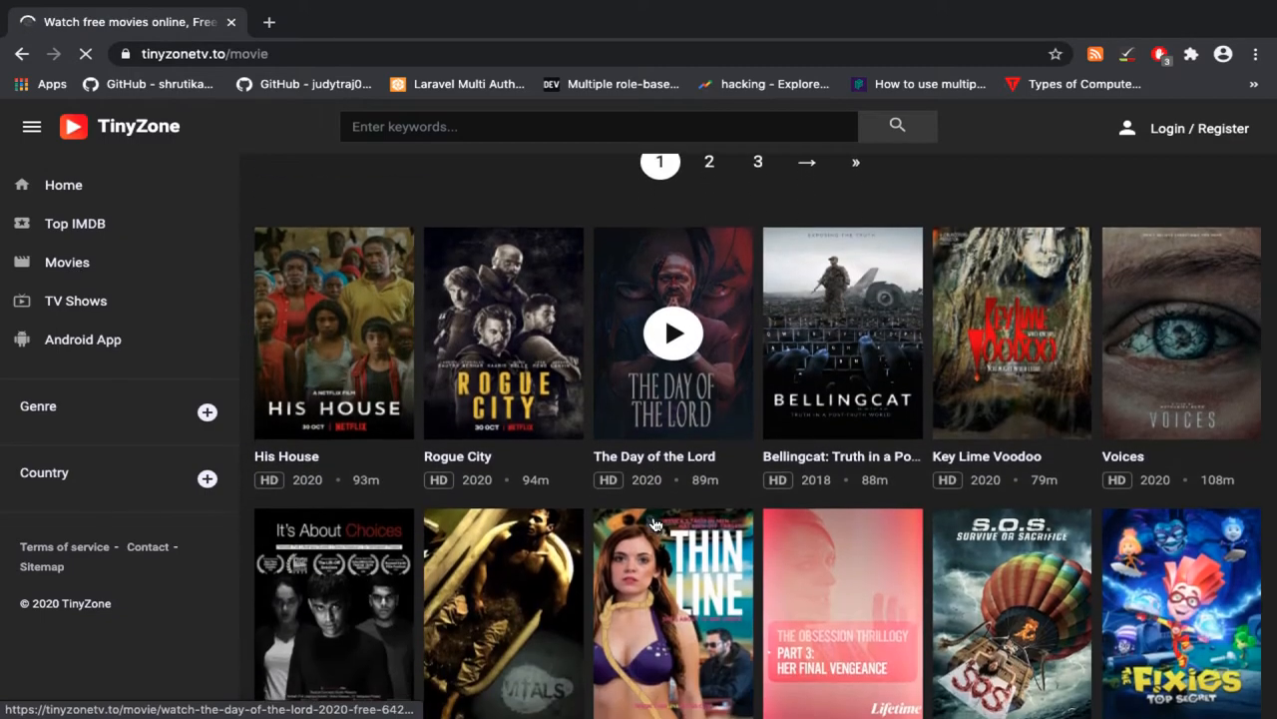
scroll(654, 524, "down", 2)
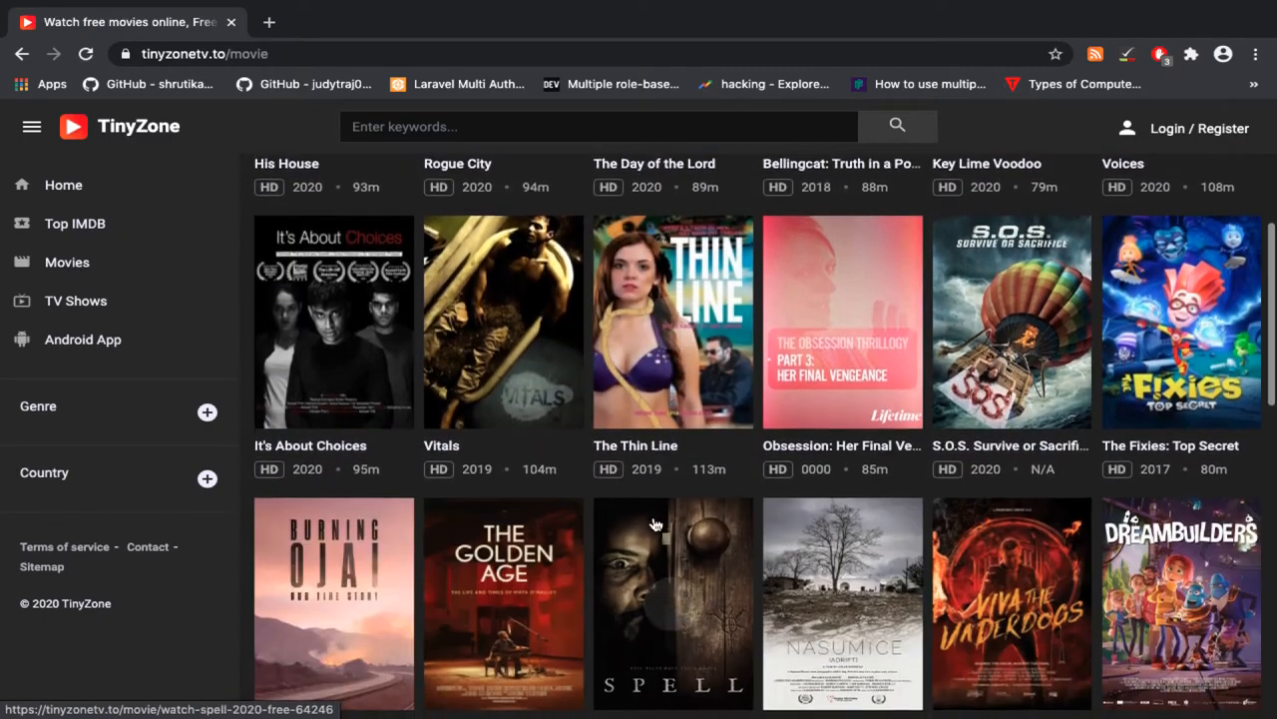
scroll(655, 522, "down", 2)
scroll(652, 515, "down", 3)
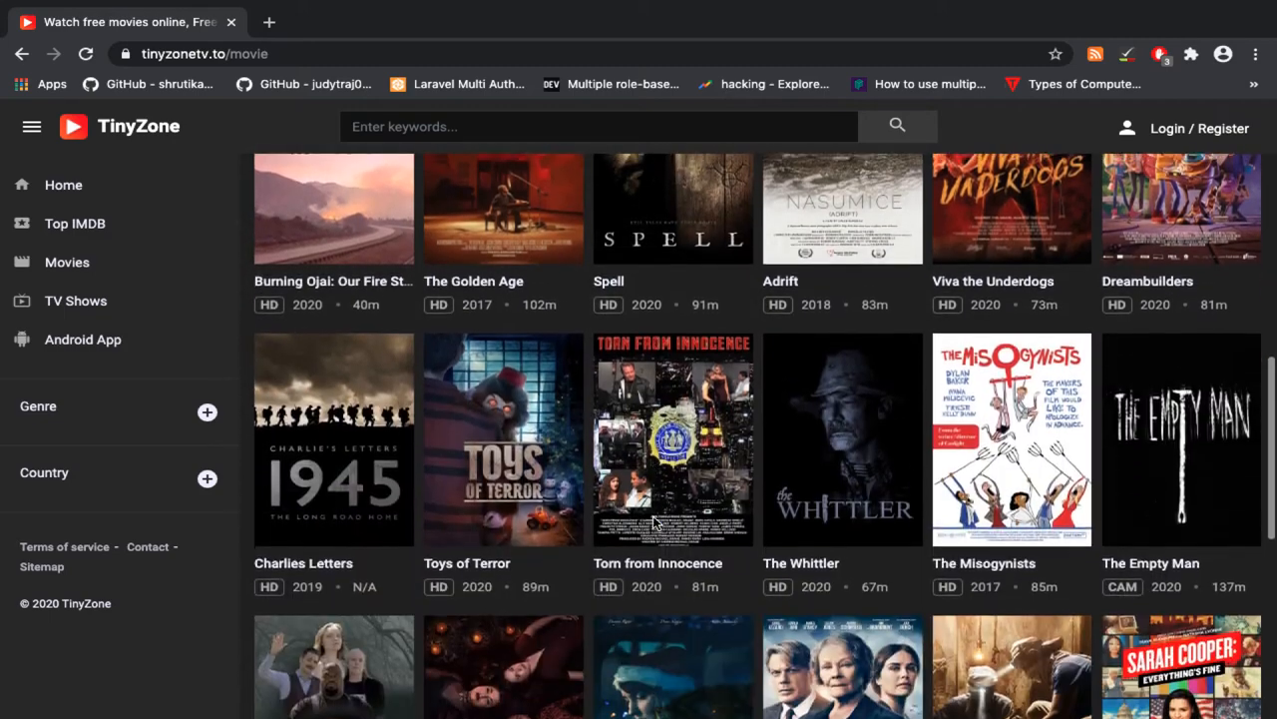
scroll(654, 519, "up", 5)
scroll(654, 525, "up", 3)
type("mon")
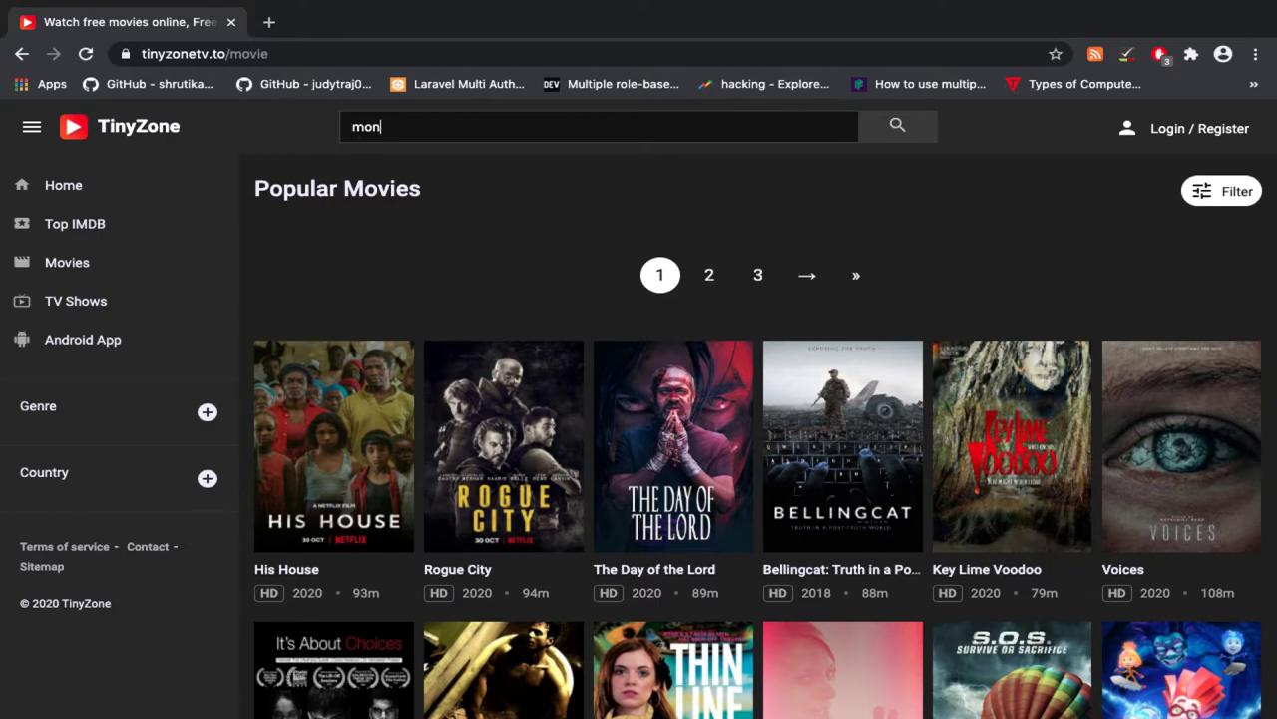
type("ey h")
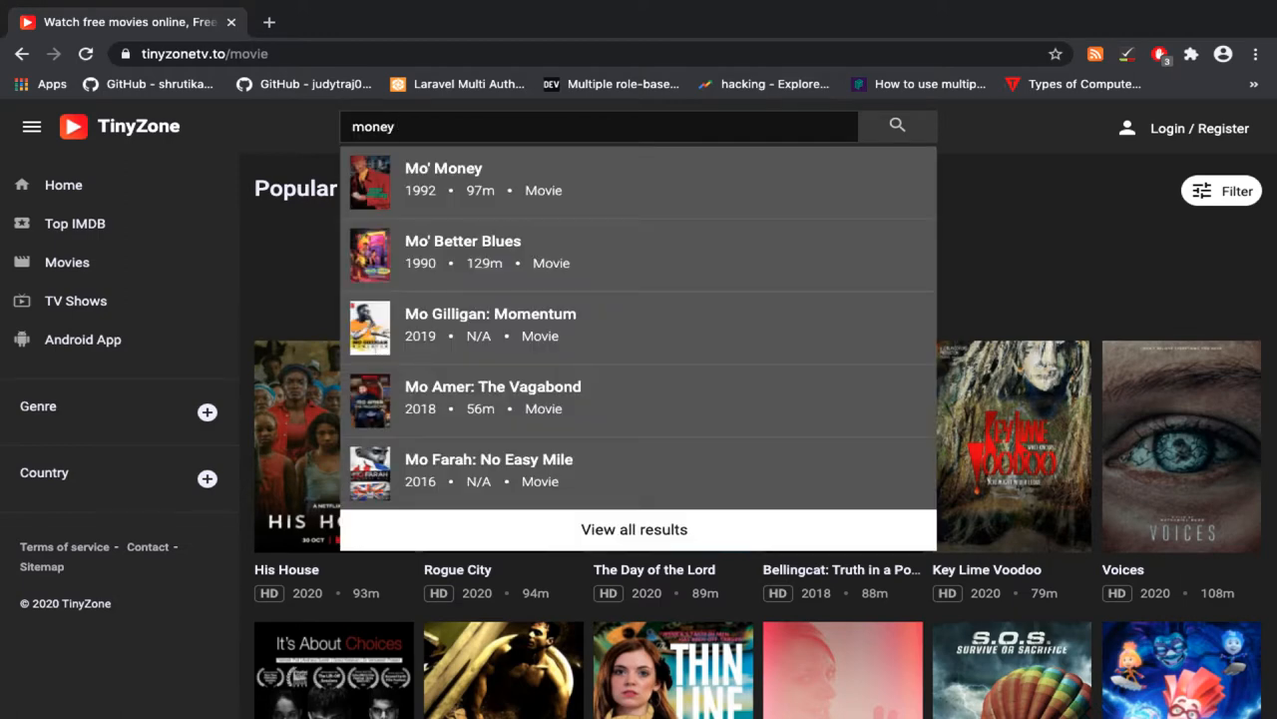
type("eiest")
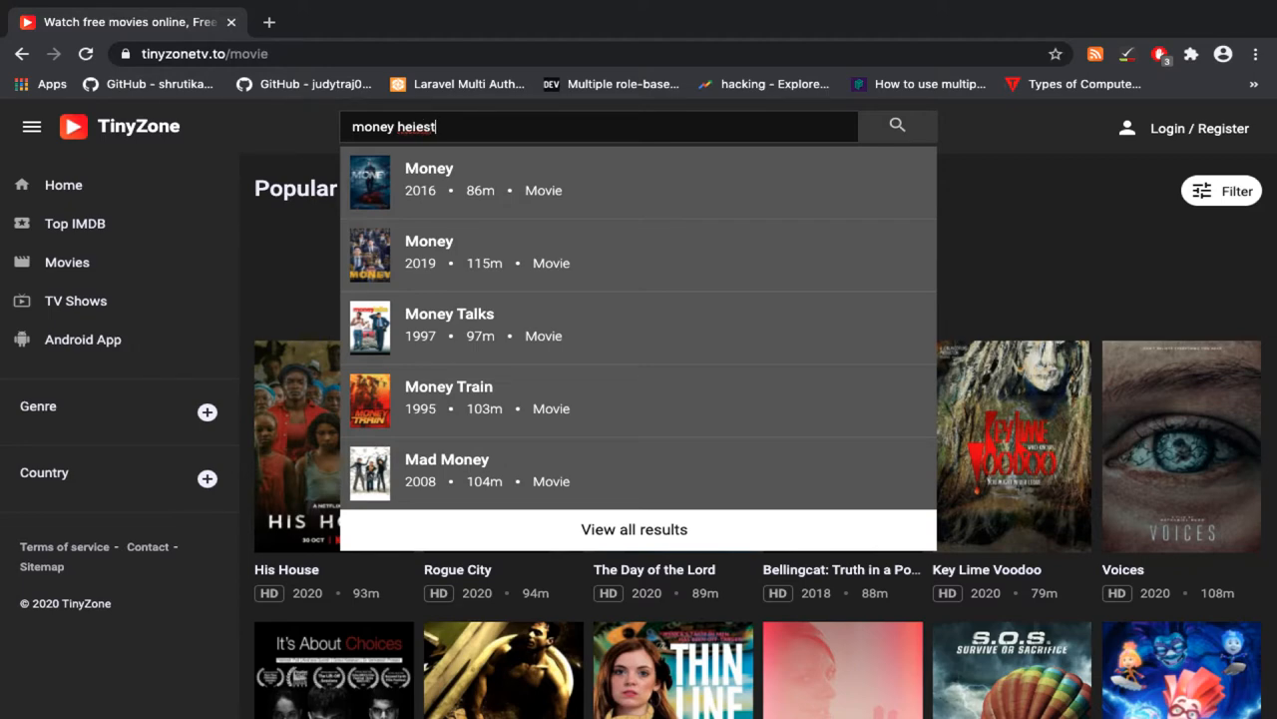
- Run the site search for "money heiest" to find the Money Heist show
key("Return")
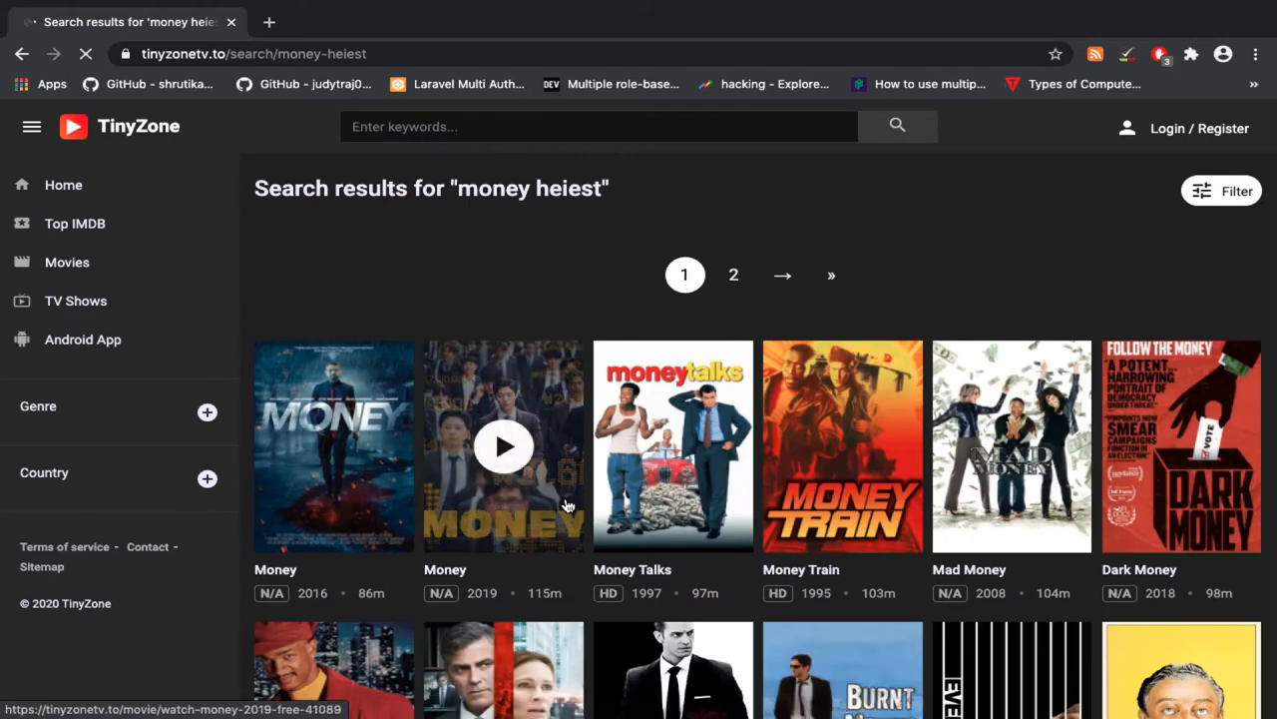
scroll(519, 494, "down", 3)
scroll(459, 484, "down", 1)
scroll(420, 473, "down", 1)
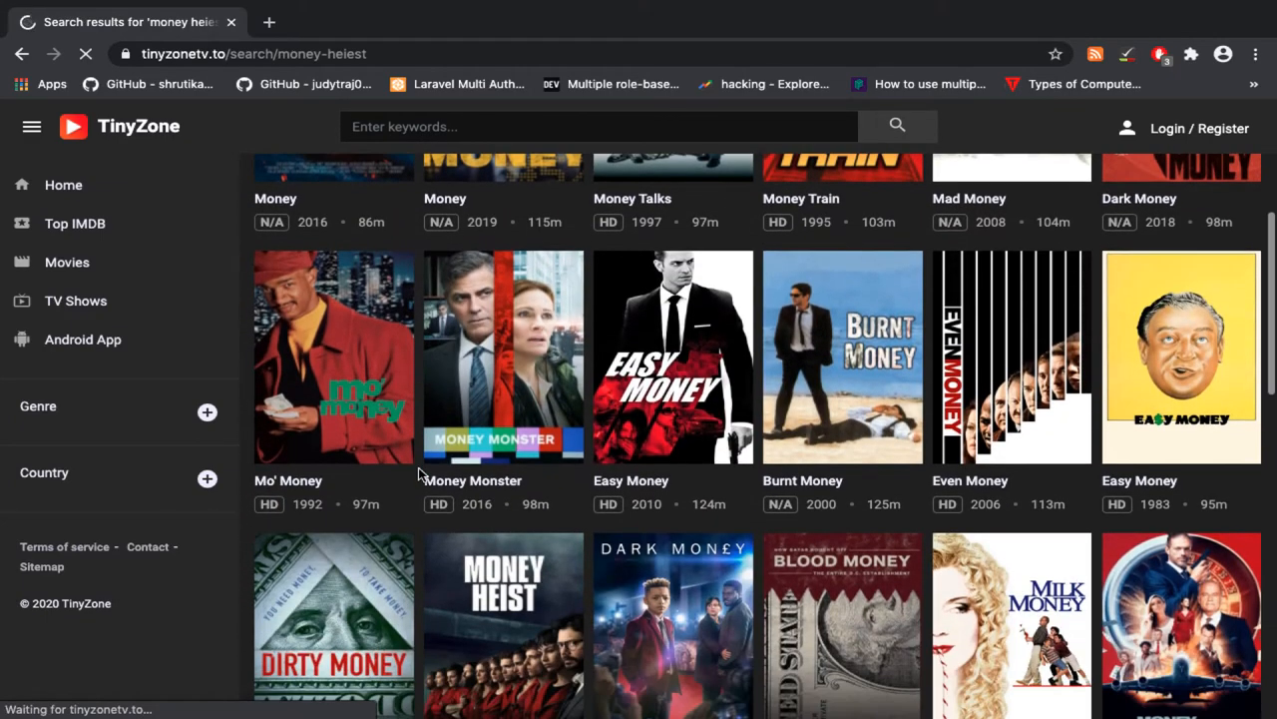
scroll(419, 473, "down", 4)
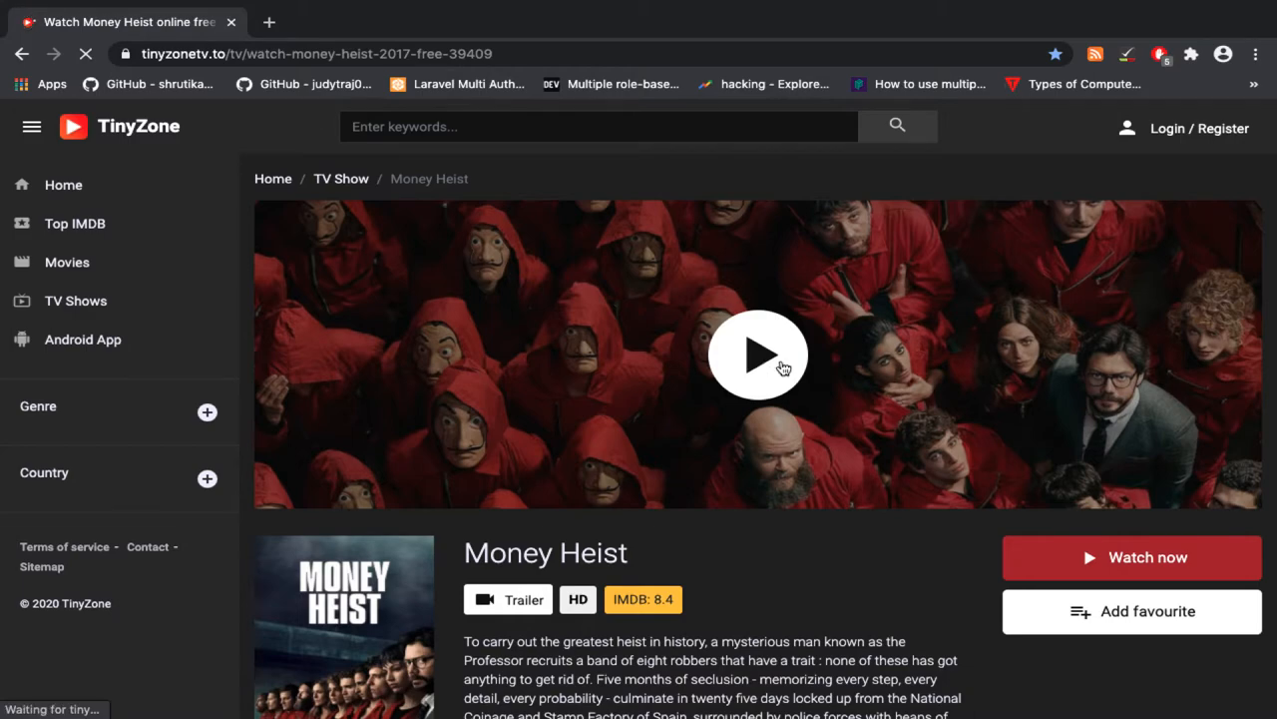
- Show the Money Heist episode list and switch to Season 2, then Season 3
left_click(772, 363)
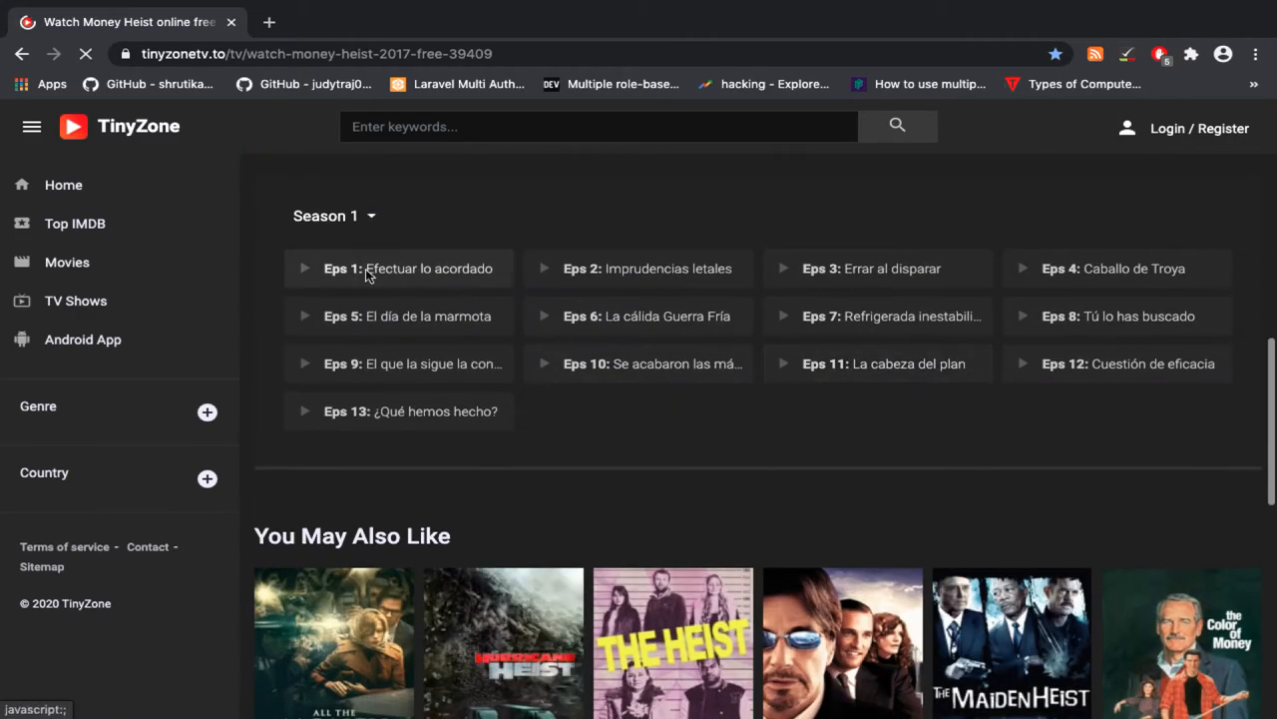
left_click(352, 218)
left_click(349, 283)
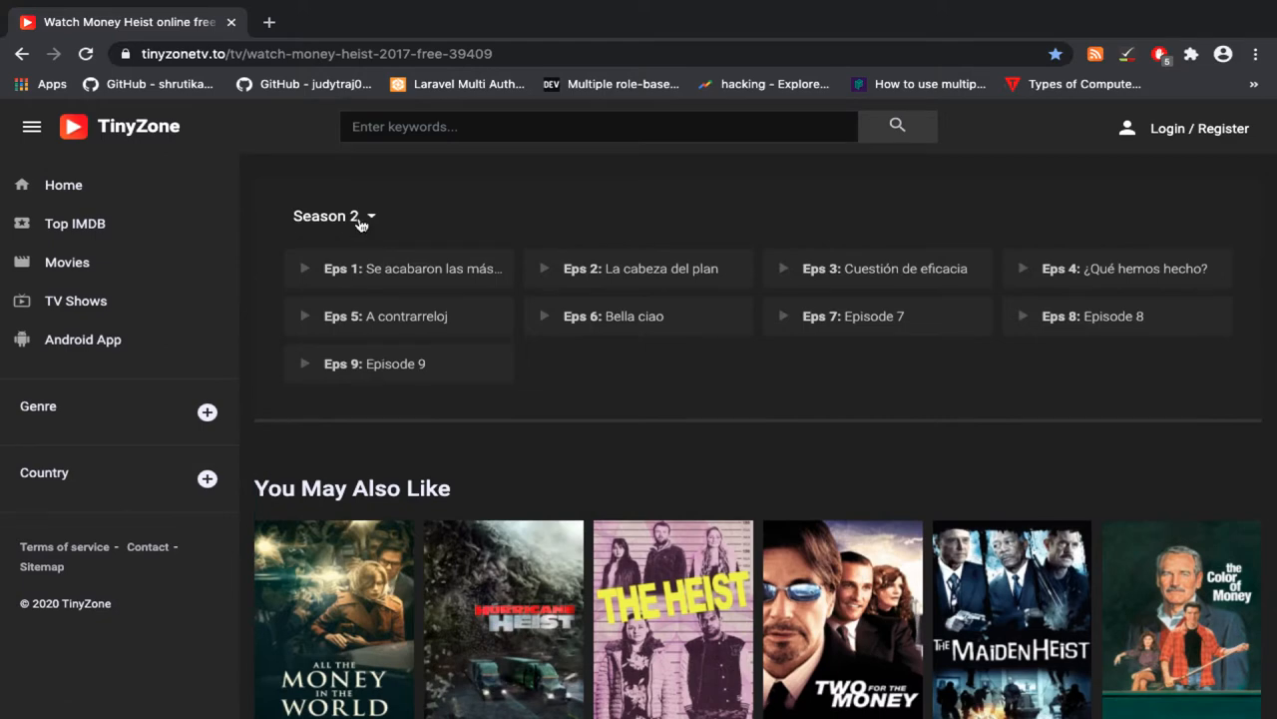
left_click(359, 227)
left_click(351, 320)
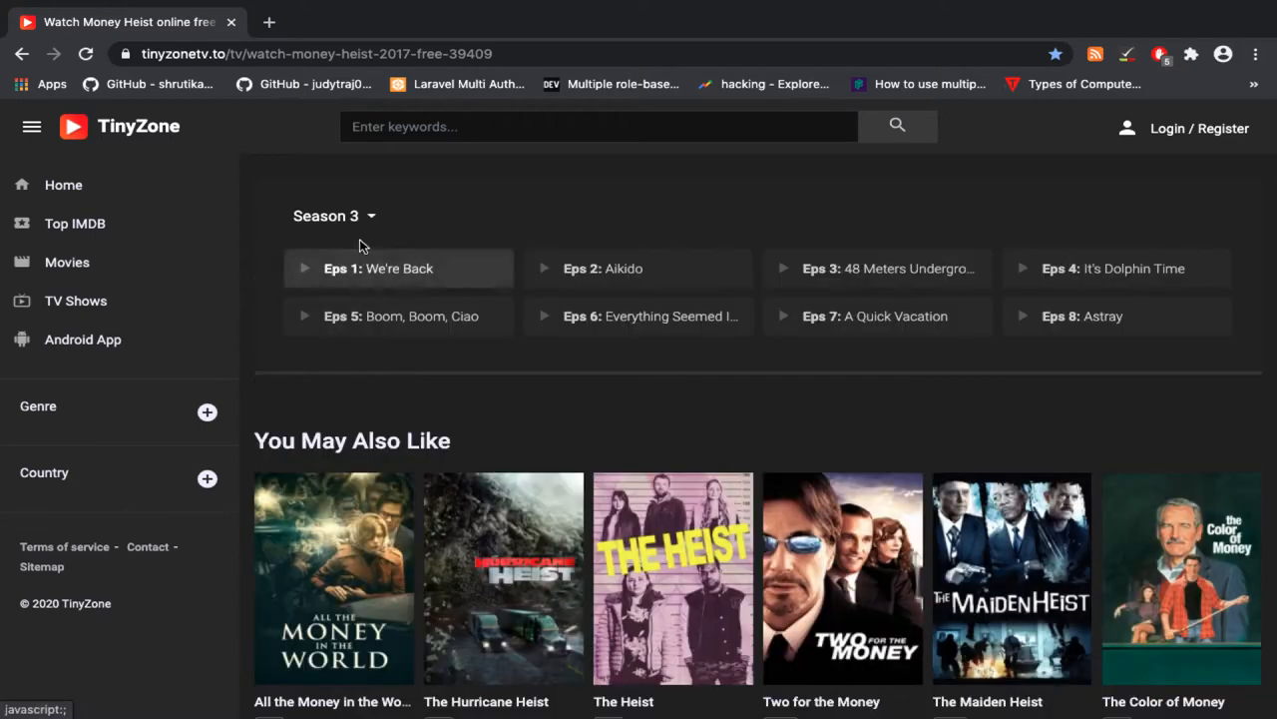
- Switch the episode list to Season 4
left_click(359, 228)
left_click(350, 352)
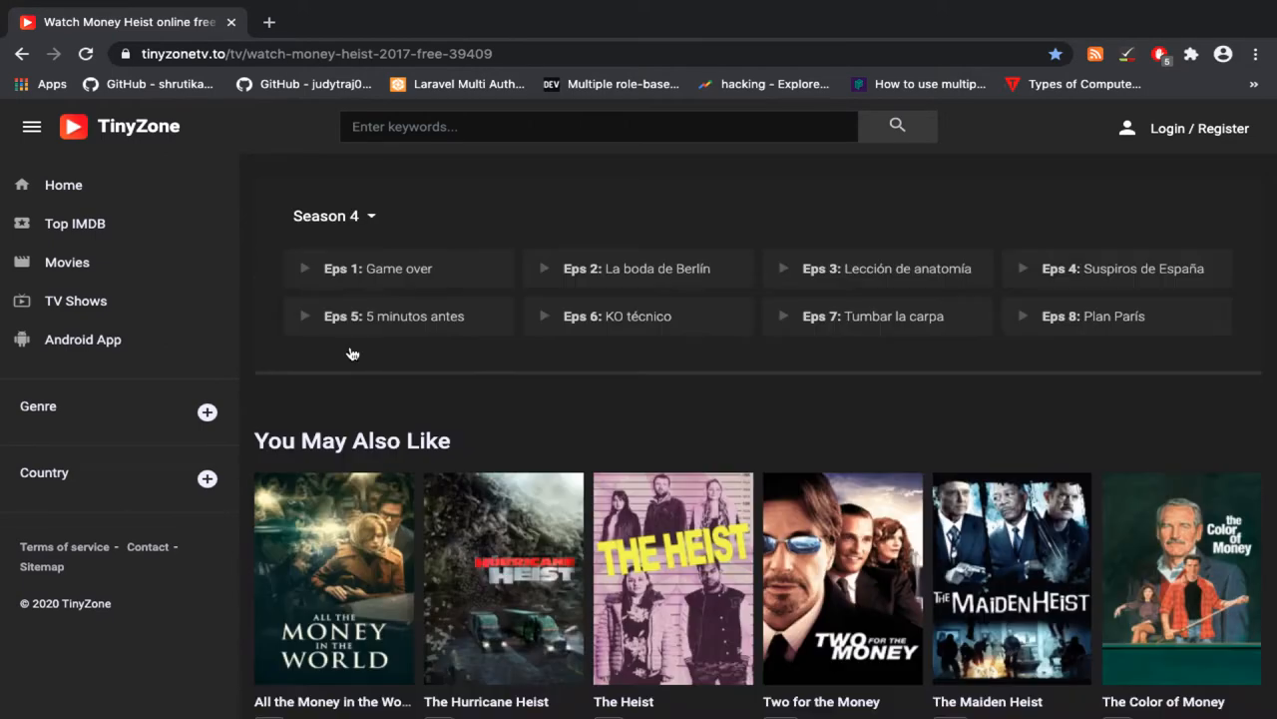
- Play Season 4 Episode 8 "Plan París" and watch it full screen
left_click(1117, 319)
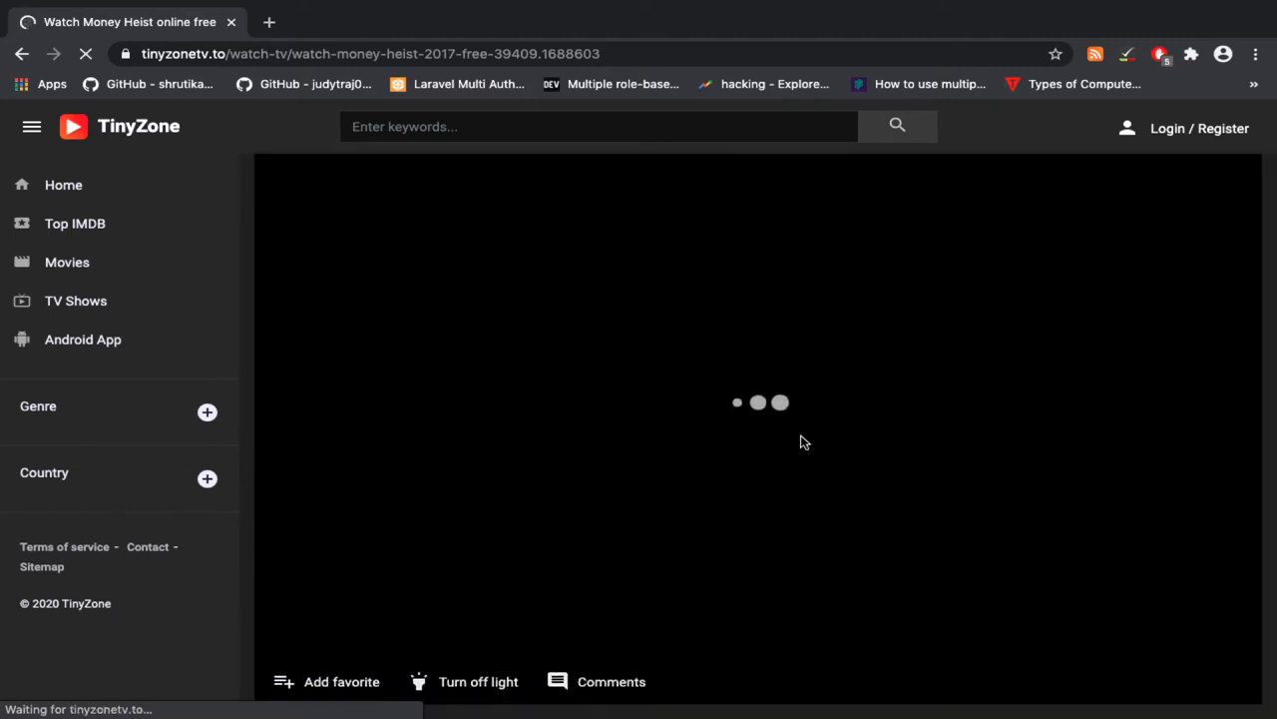
scroll(804, 442, "up", 2)
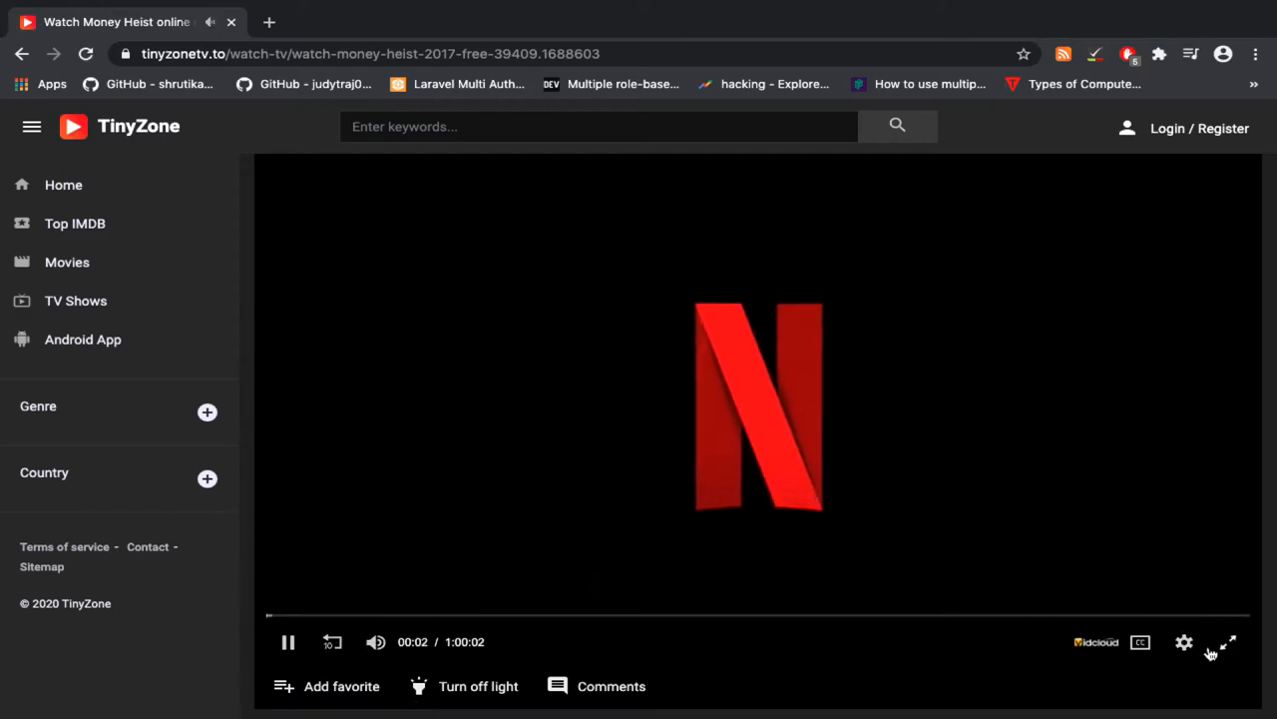
left_click(1229, 646)
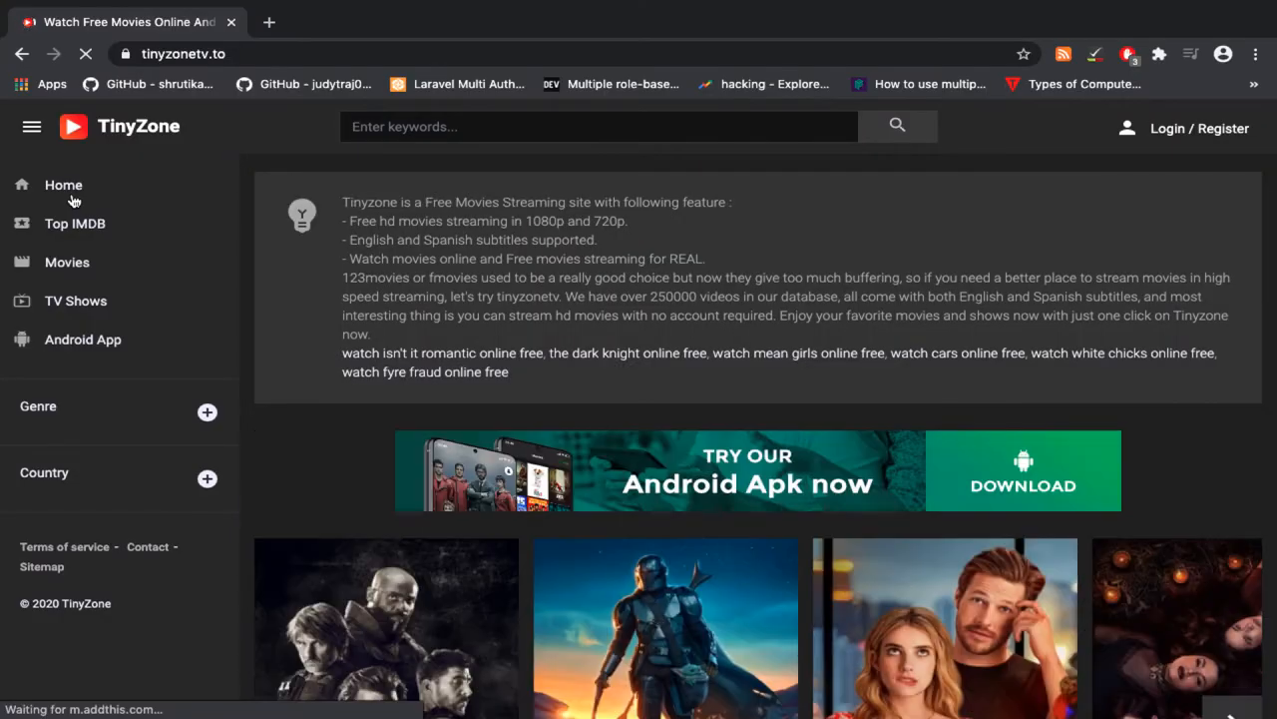
scroll(580, 454, "down", 5)
scroll(581, 454, "down", 2)
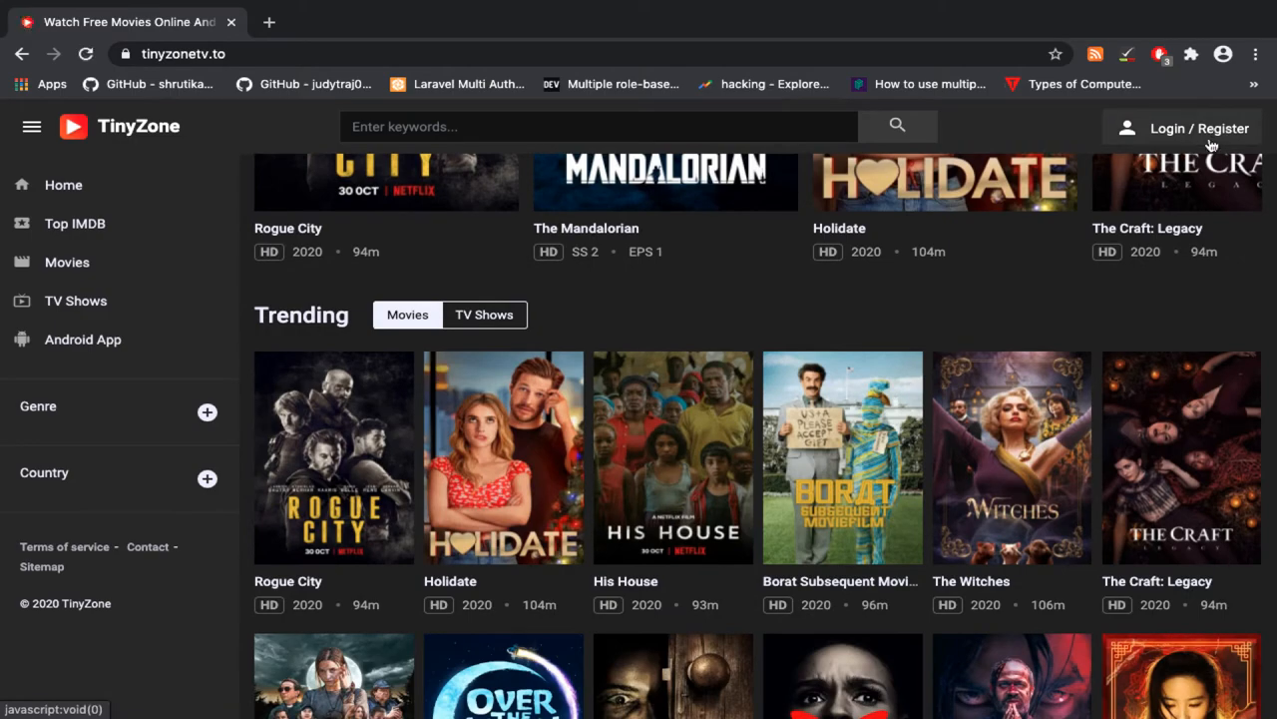
scroll(949, 379, "down", 2)
scroll(949, 379, "down", 3)
scroll(953, 383, "down", 3)
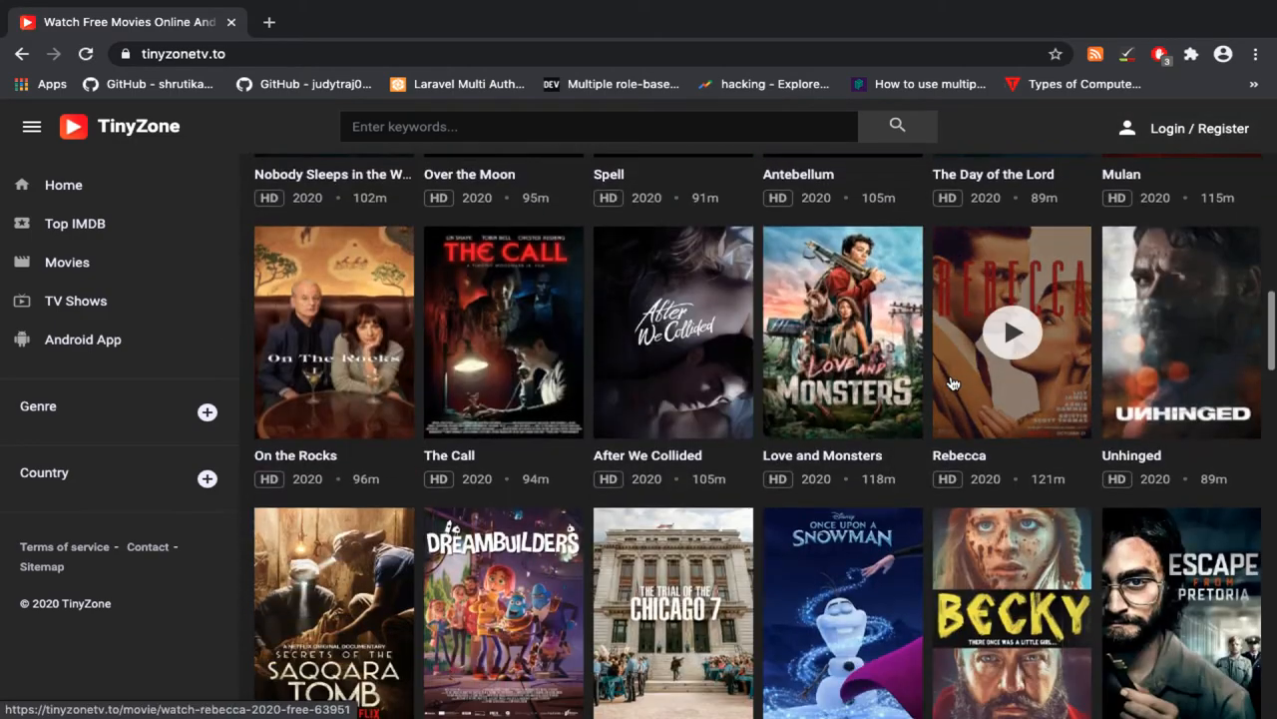
scroll(953, 383, "down", 4)
scroll(953, 383, "down", 1)
scroll(953, 383, "down", 7)
scroll(953, 384, "down", 2)
scroll(953, 383, "down", 1)
scroll(953, 383, "down", 3)
scroll(953, 383, "down", 1)
scroll(953, 383, "down", 2)
scroll(954, 383, "down", 1)
scroll(953, 383, "down", 2)
scroll(953, 384, "down", 1)
scroll(951, 376, "down", 1)
scroll(951, 377, "up", 1)
scroll(952, 379, "up", 2)
scroll(953, 384, "up", 1)
scroll(953, 383, "up", 2)
scroll(953, 383, "up", 2)
scroll(953, 385, "up", 1)
scroll(953, 389, "up", 2)
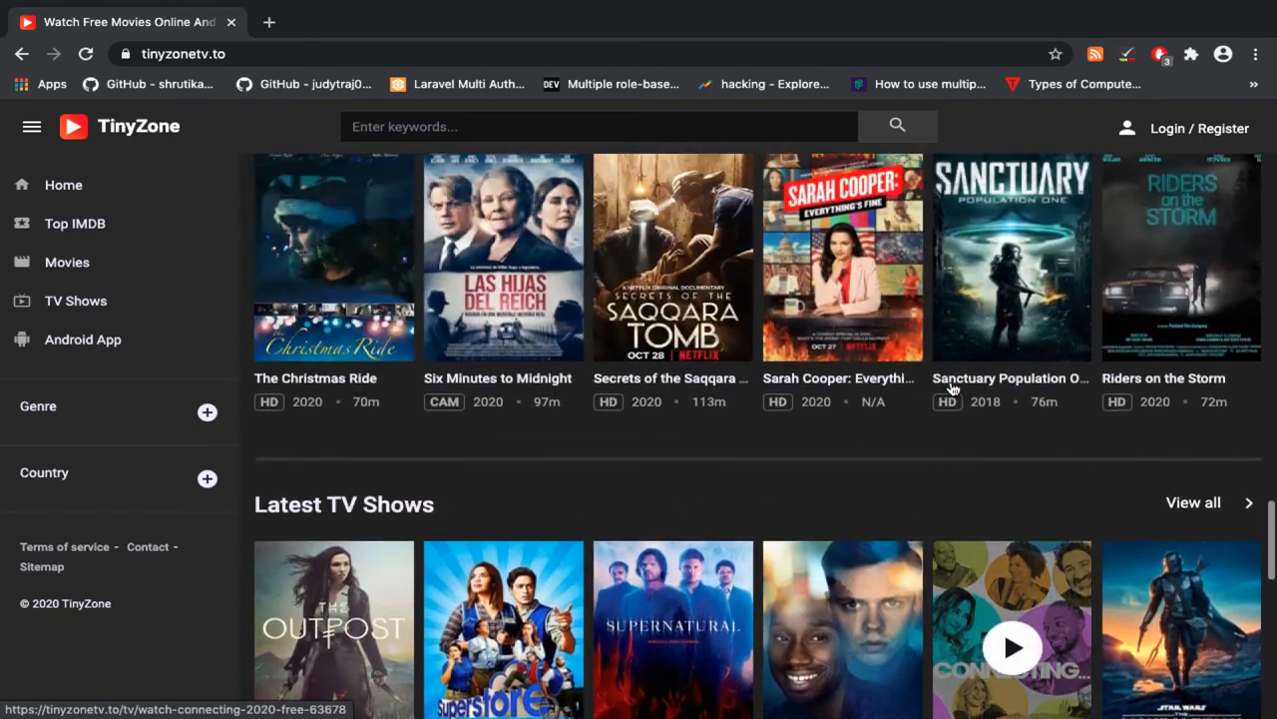
scroll(953, 390, "up", 3)
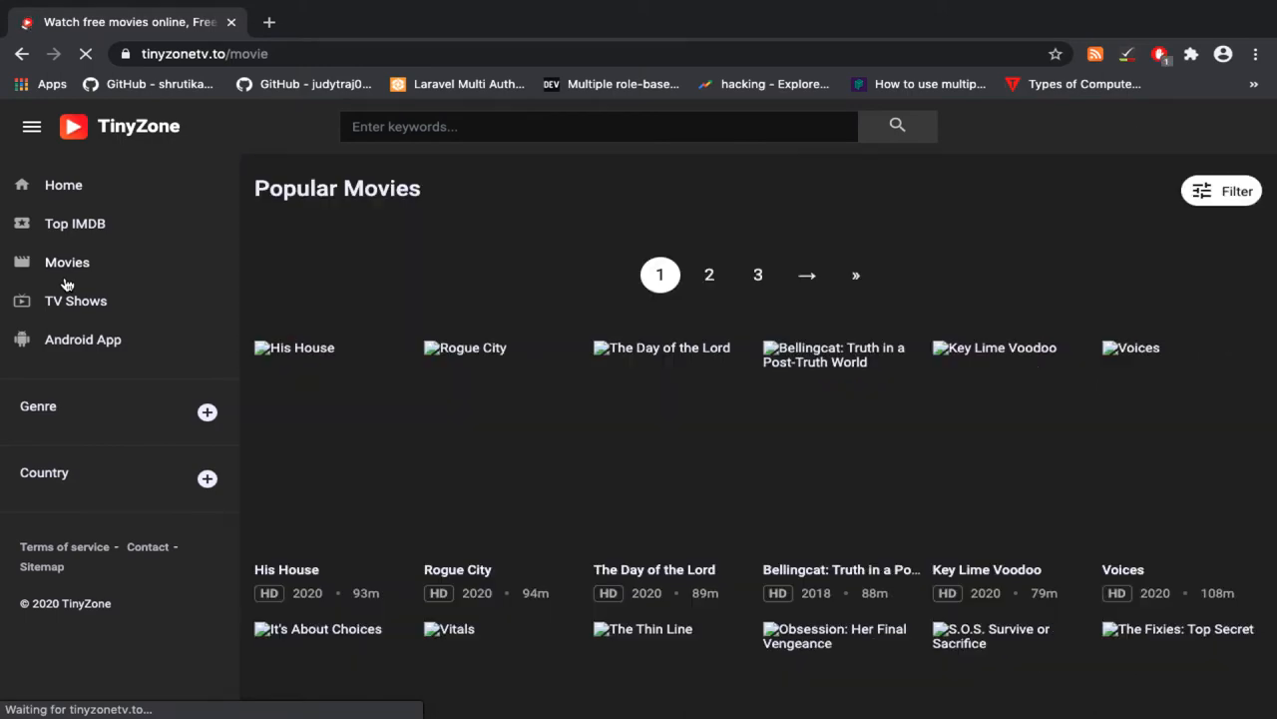
scroll(594, 480, "down", 1)
scroll(595, 477, "down", 1)
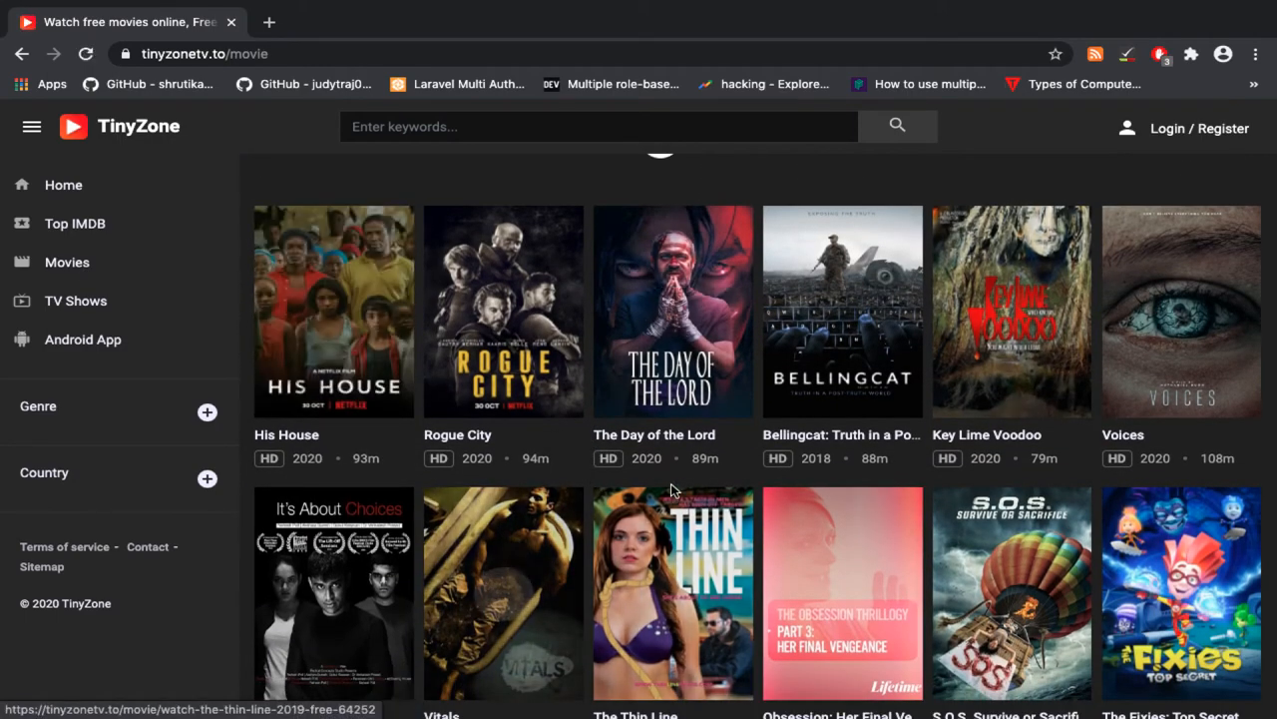
scroll(679, 487, "down", 3)
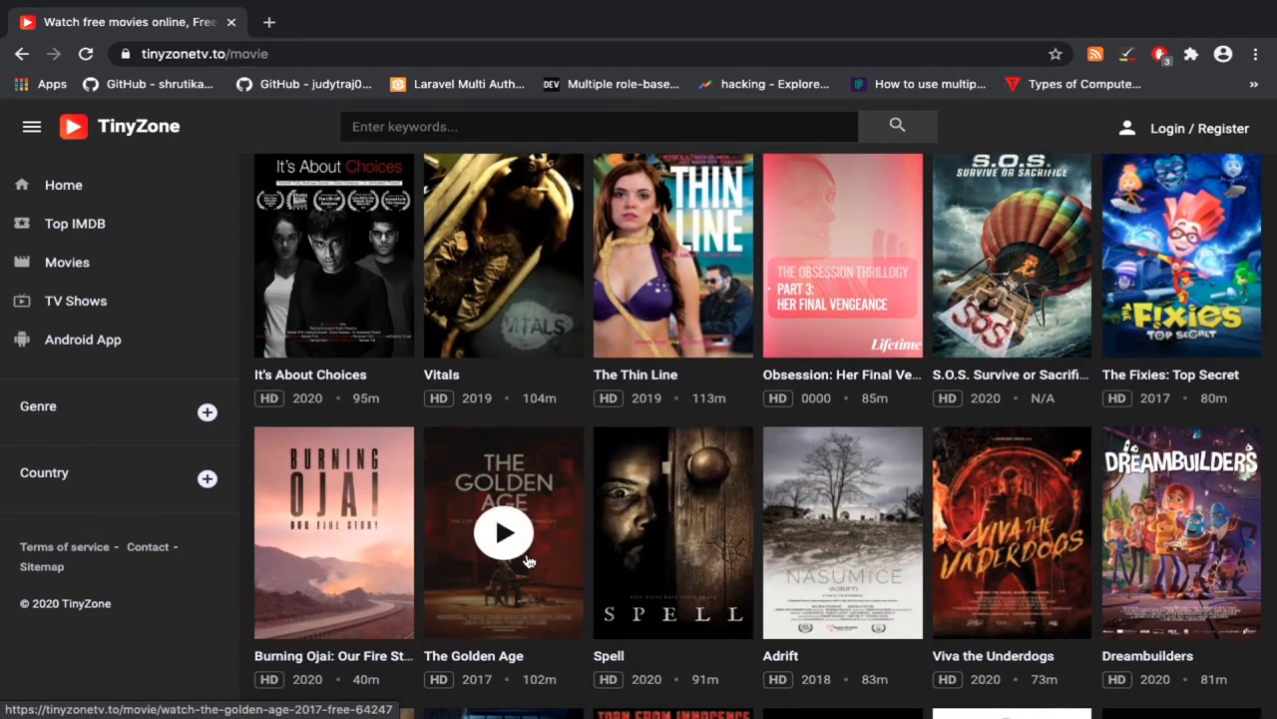
scroll(528, 561, "down", 2)
scroll(530, 562, "up", 1)
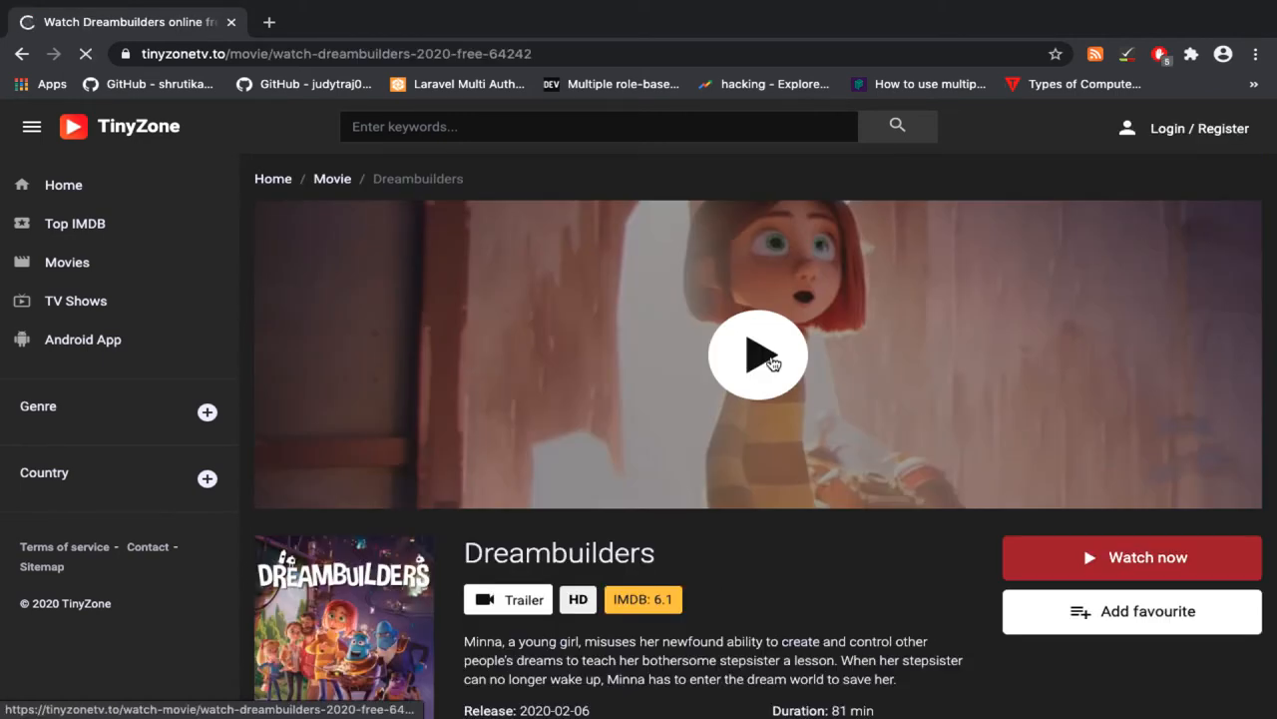
- Start watching Dreambuilders, go full screen, then pause the movie
left_click(765, 362)
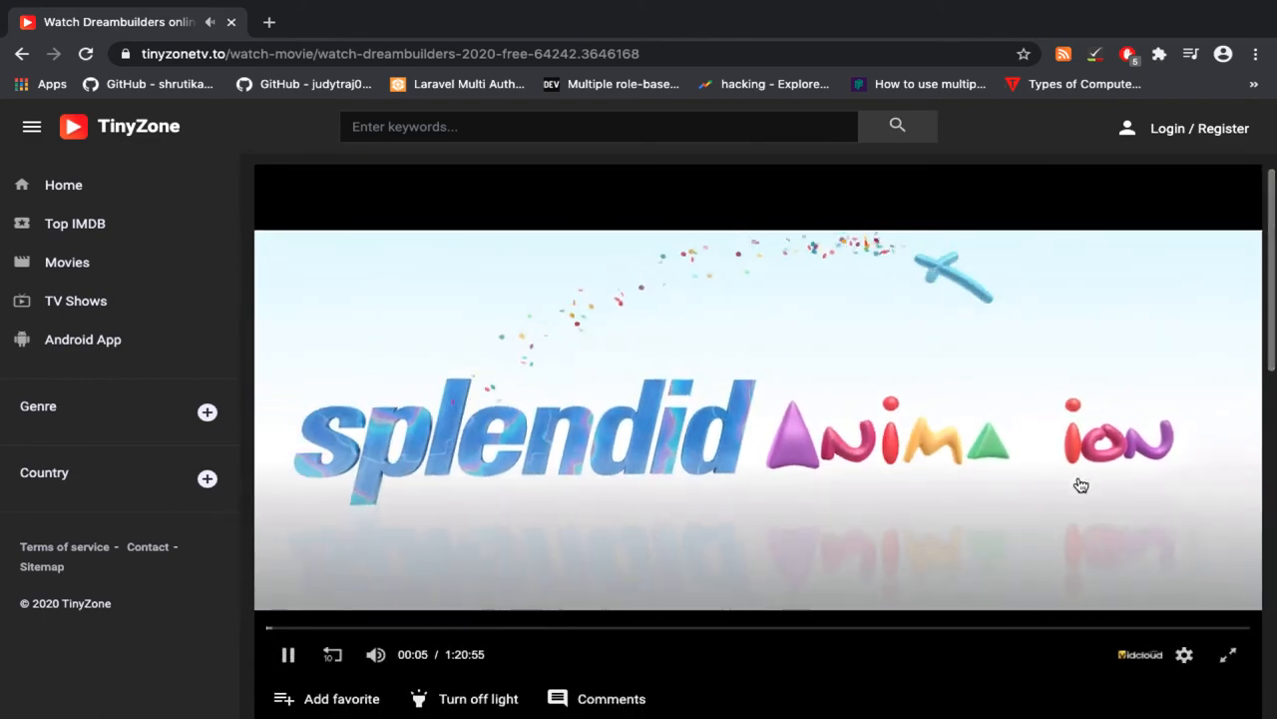
left_click(1228, 654)
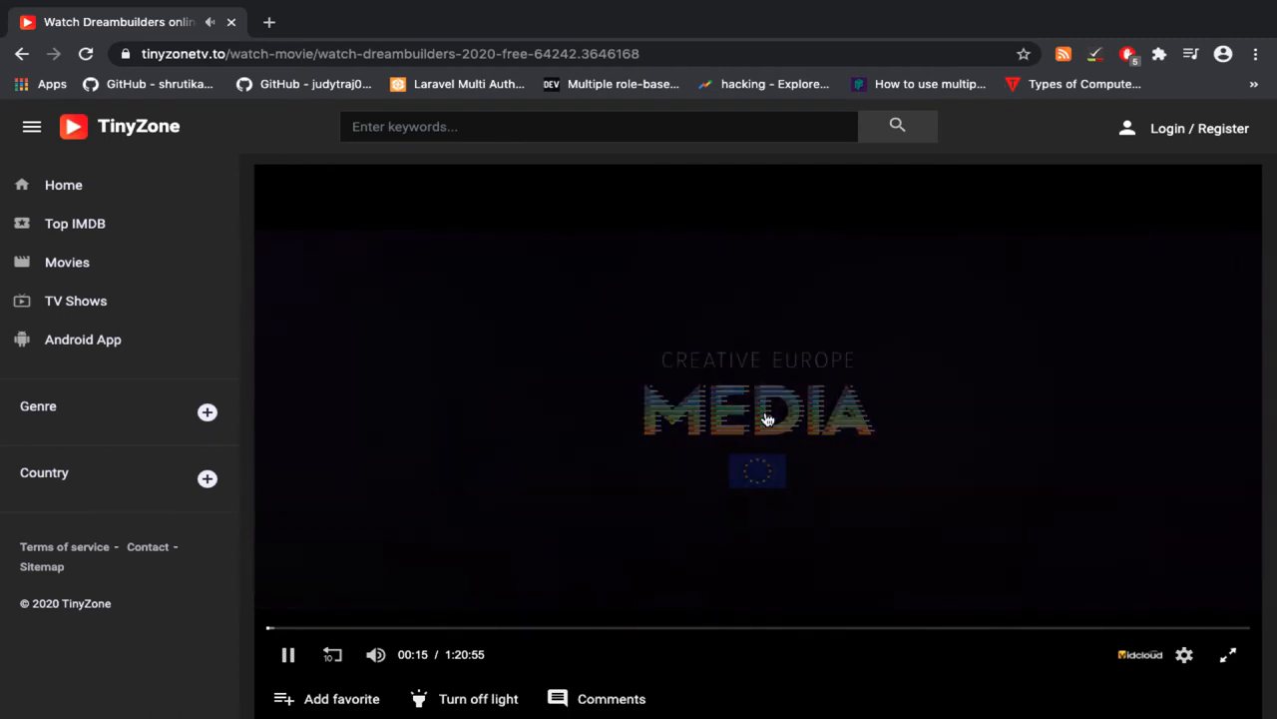
left_click(767, 419)
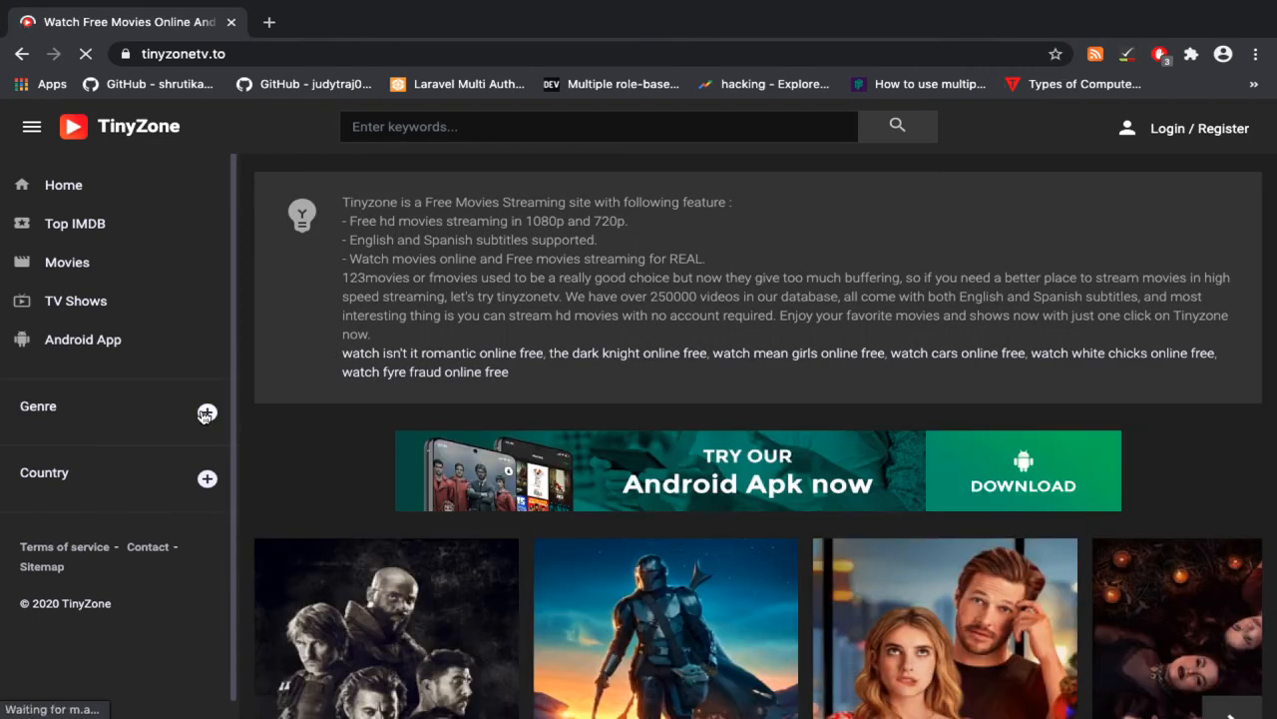
- Expand the Genre and Country lists in the sidebar and browse titles from India
left_click(207, 412)
scroll(113, 534, "down", 3)
scroll(113, 539, "up", 1)
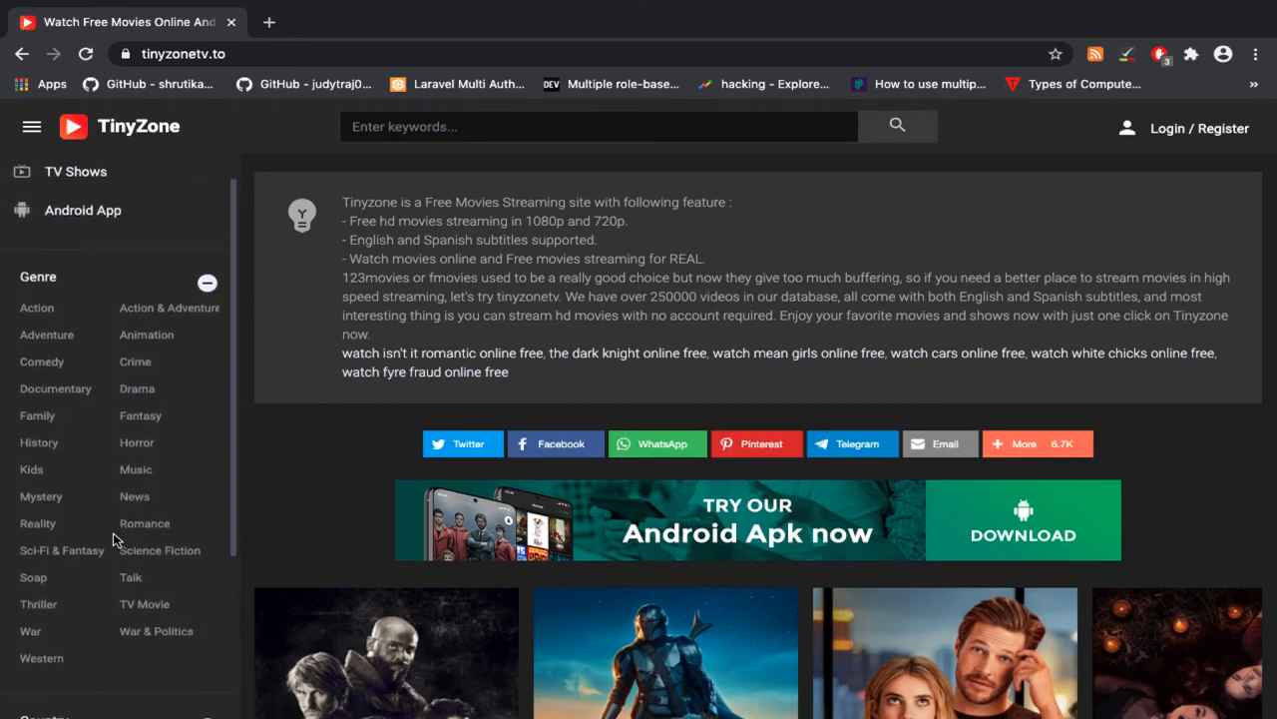
scroll(113, 539, "down", 2)
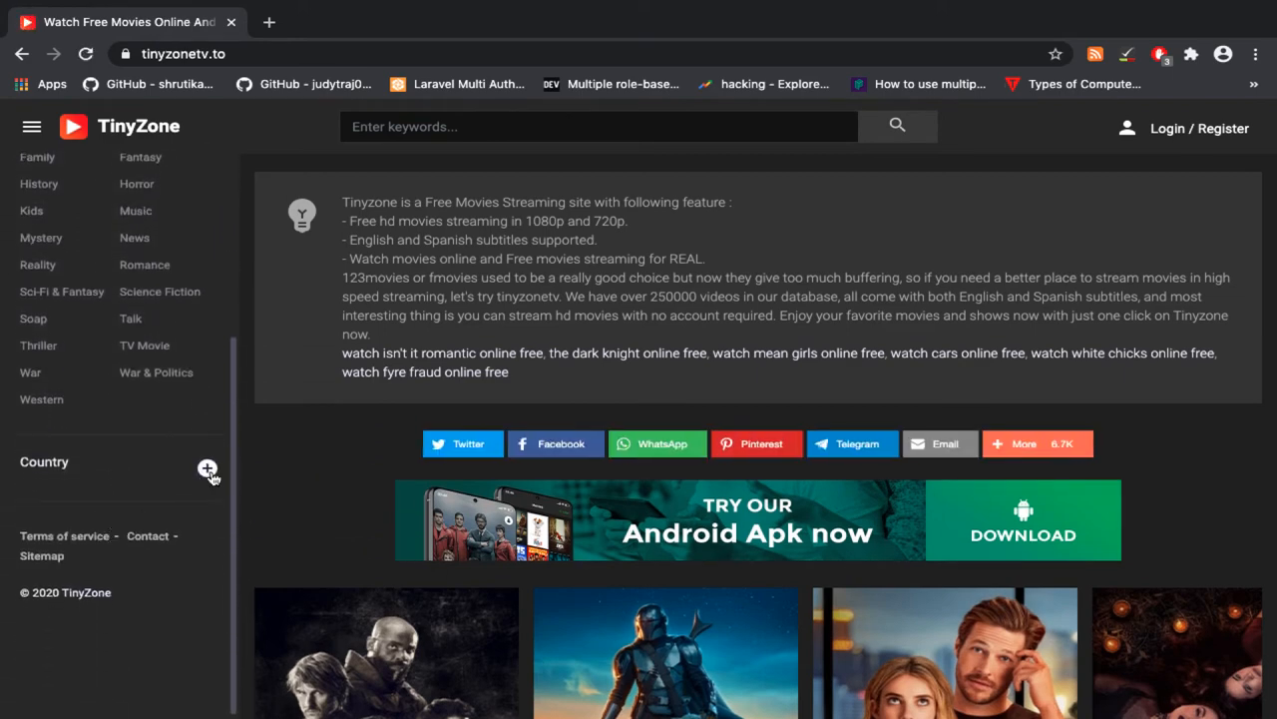
left_click(208, 469)
scroll(113, 582, "down", 3)
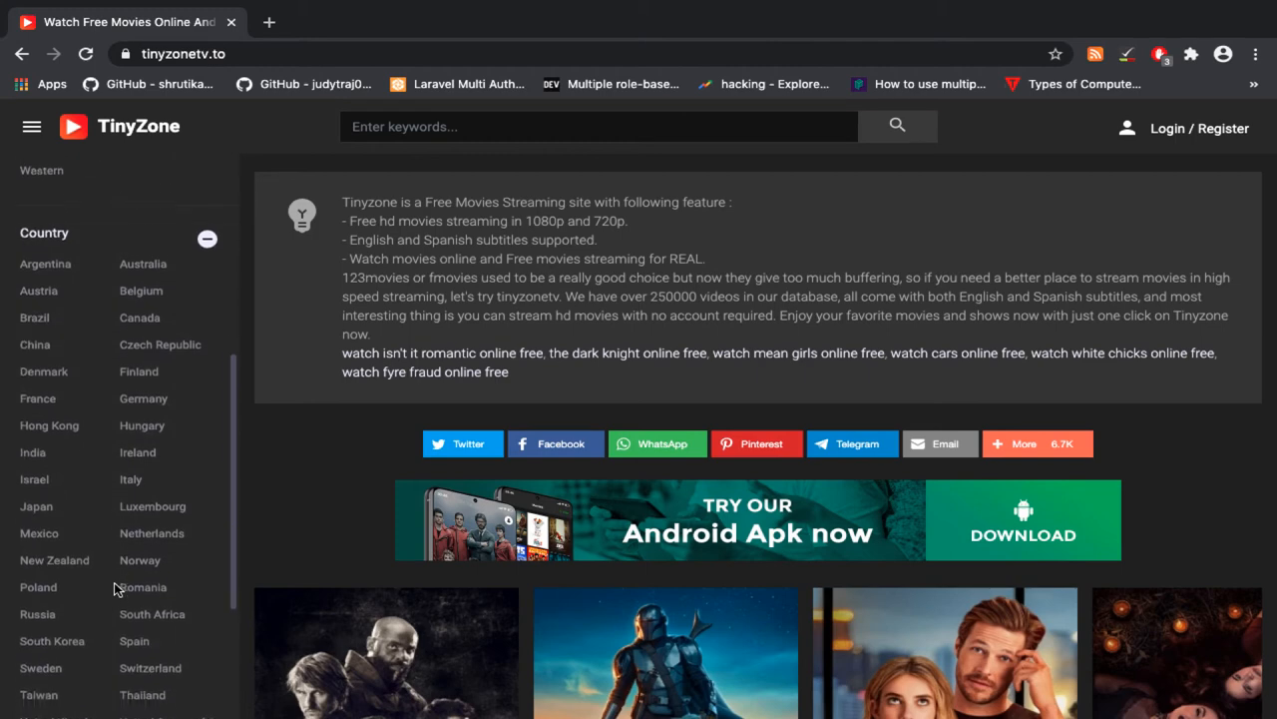
scroll(114, 582, "down", 2)
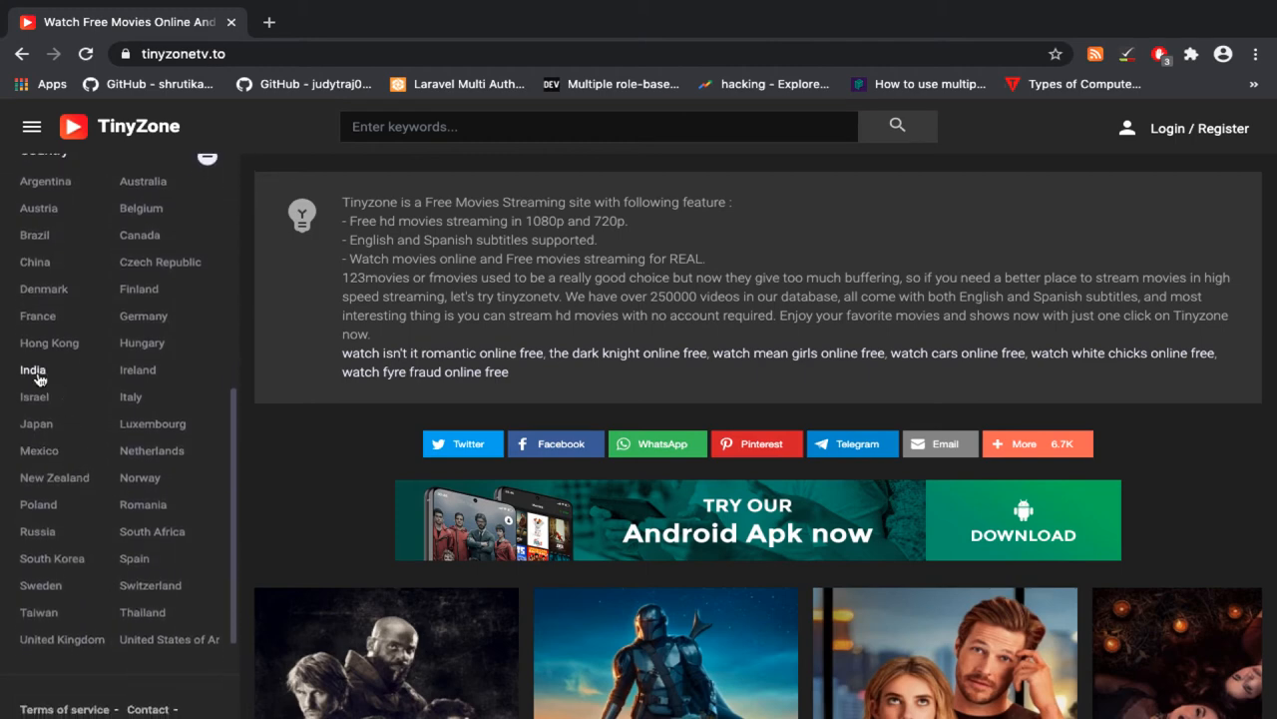
left_click(39, 377)
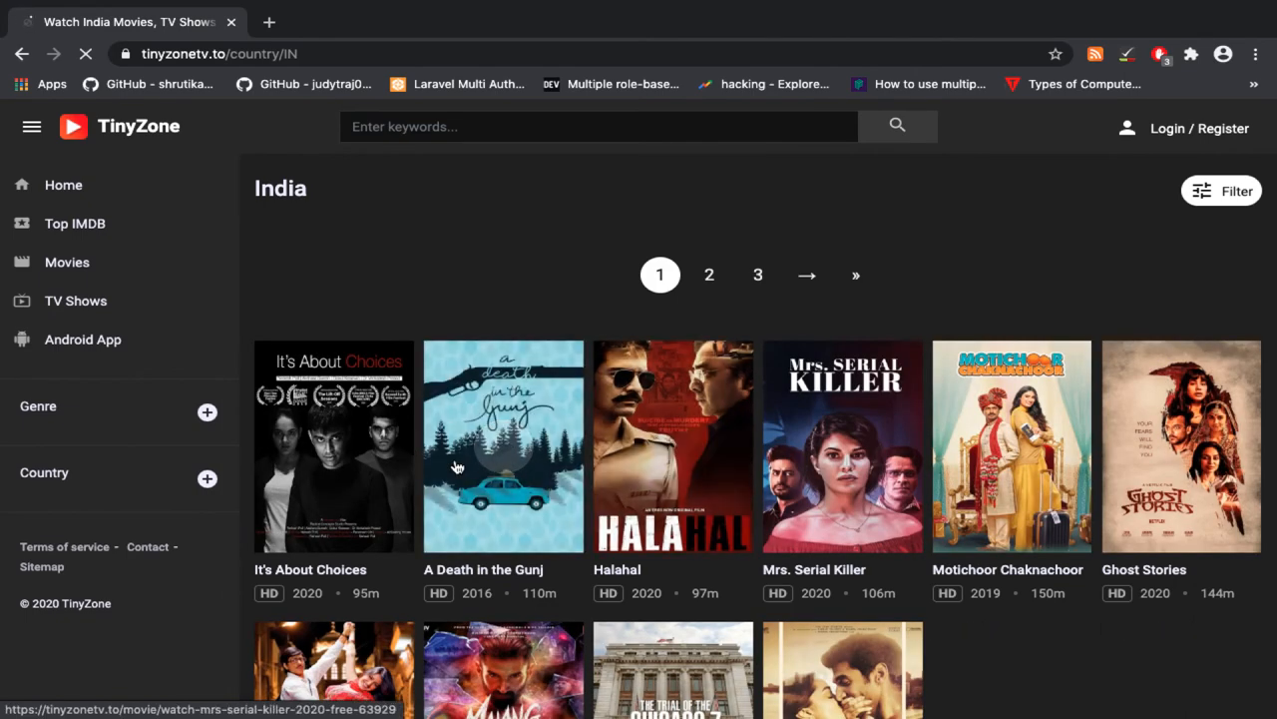
scroll(1001, 500, "down", 1)
scroll(1001, 500, "down", 1)
scroll(1001, 500, "down", 2)
scroll(1001, 500, "down", 1)
scroll(1001, 500, "down", 1)
scroll(1001, 499, "down", 2)
scroll(1001, 500, "down", 1)
scroll(1001, 500, "down", 1)
scroll(1001, 499, "down", 1)
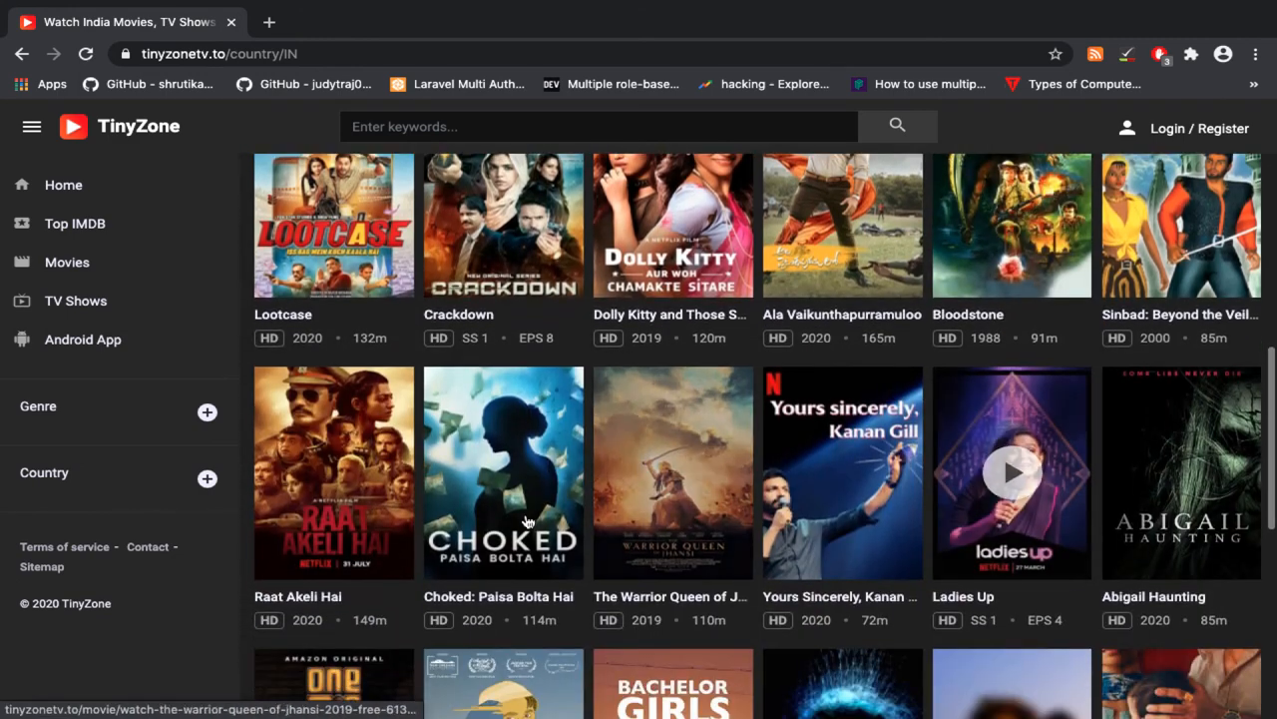
- Expand the Country list in the sidebar again
left_click(210, 481)
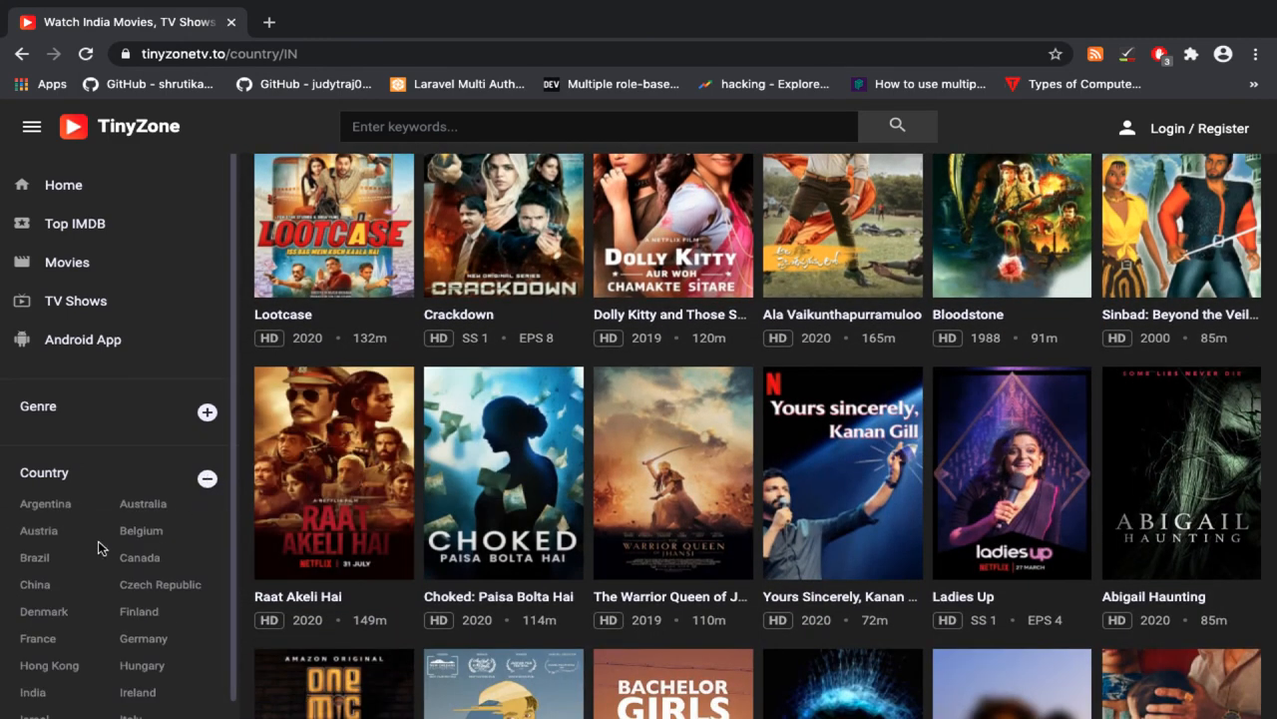
- Browse titles from Canada via the Country list
left_click(152, 566)
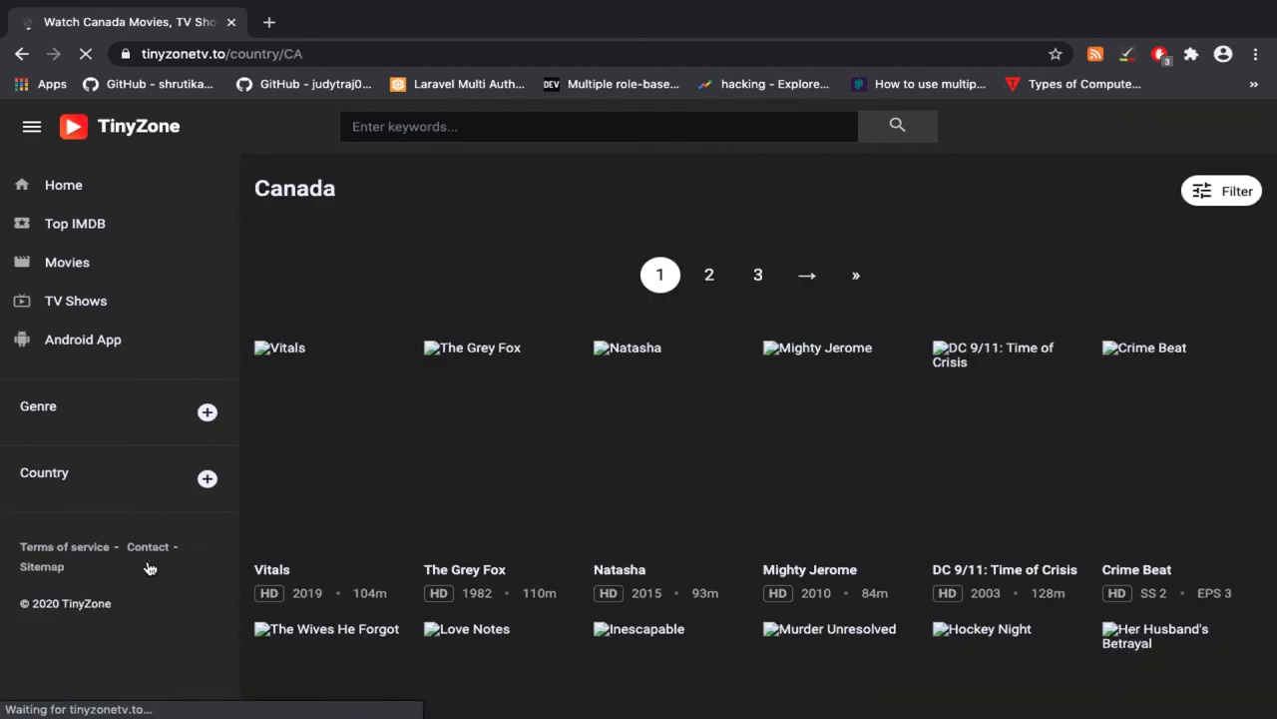
scroll(813, 461, "down", 2)
scroll(813, 461, "down", 2)
scroll(813, 461, "down", 3)
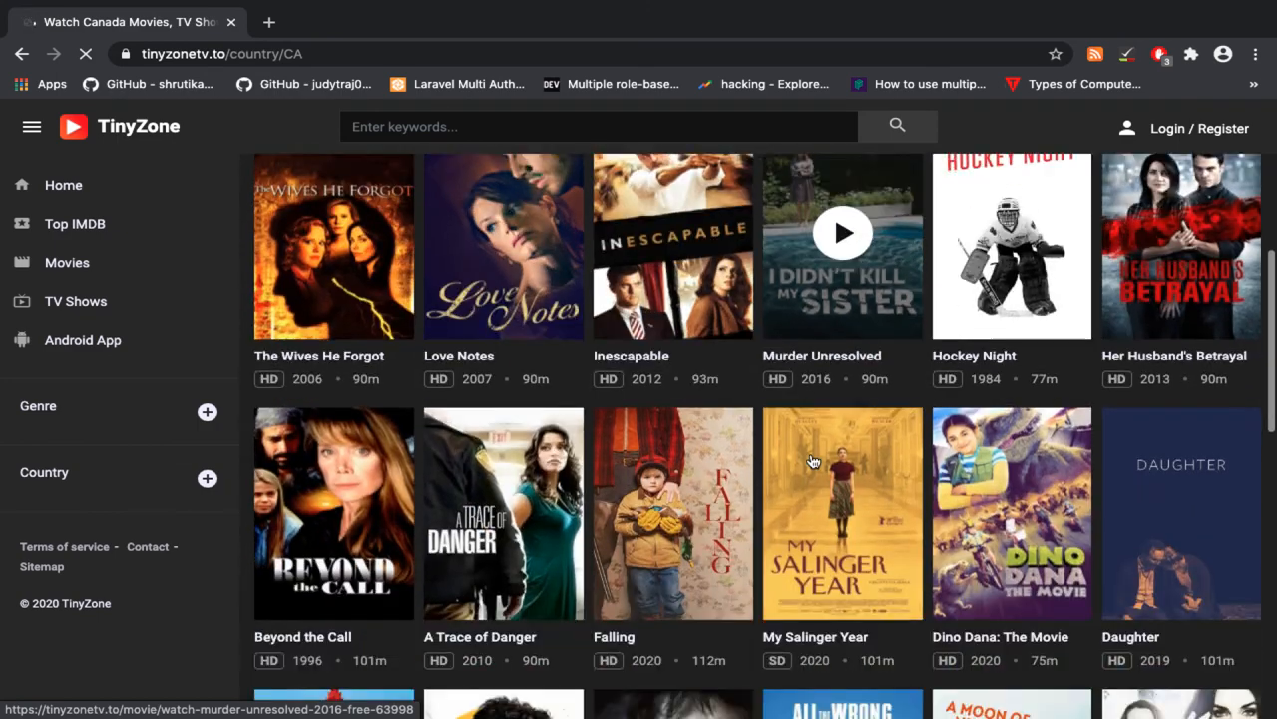
scroll(814, 461, "down", 1)
scroll(813, 461, "up", 1)
scroll(813, 461, "up", 6)
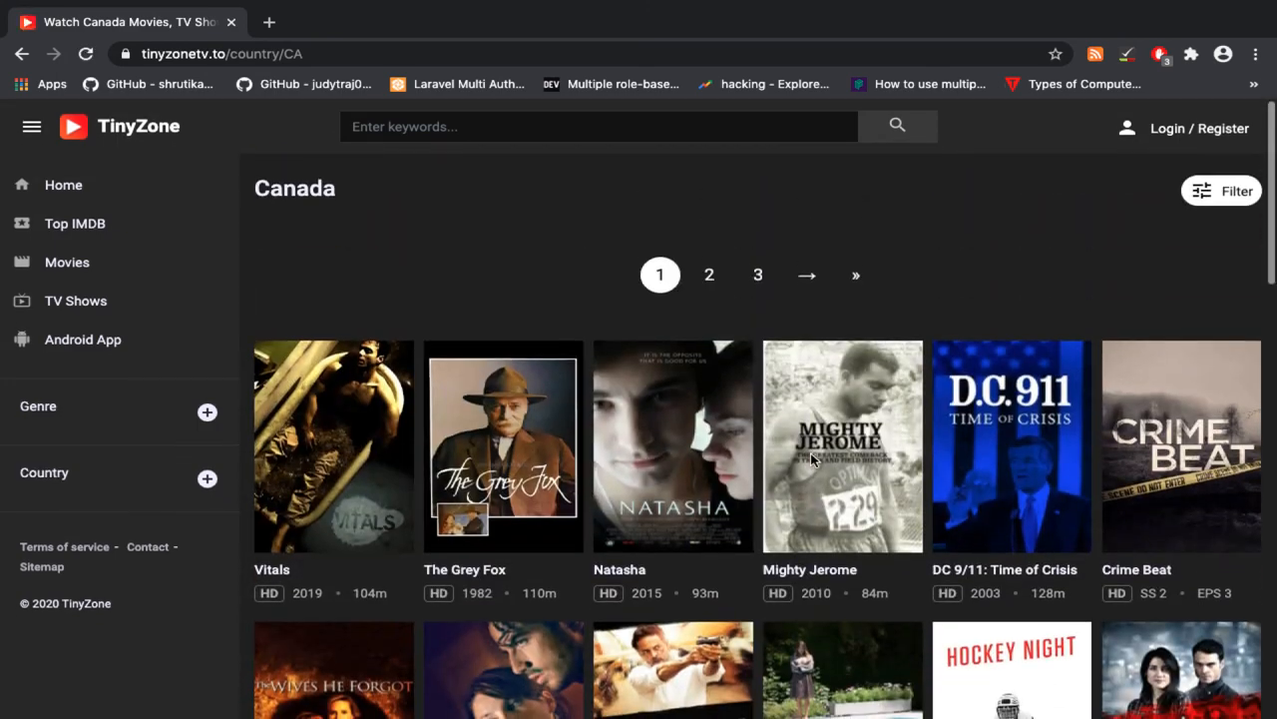